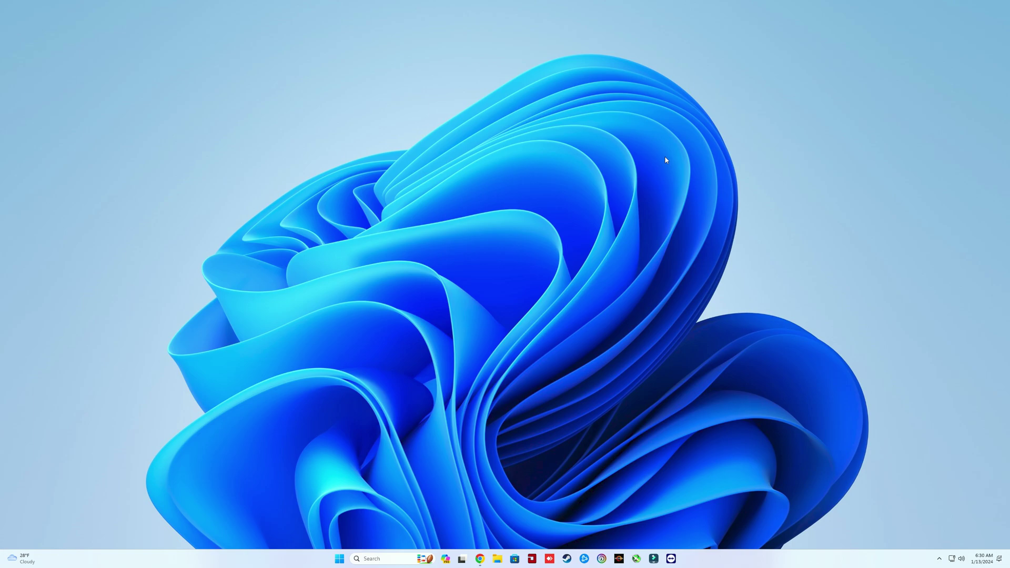
Search Windows for 'reset' and open the Reset this PC recovery settings.
click(368, 559)
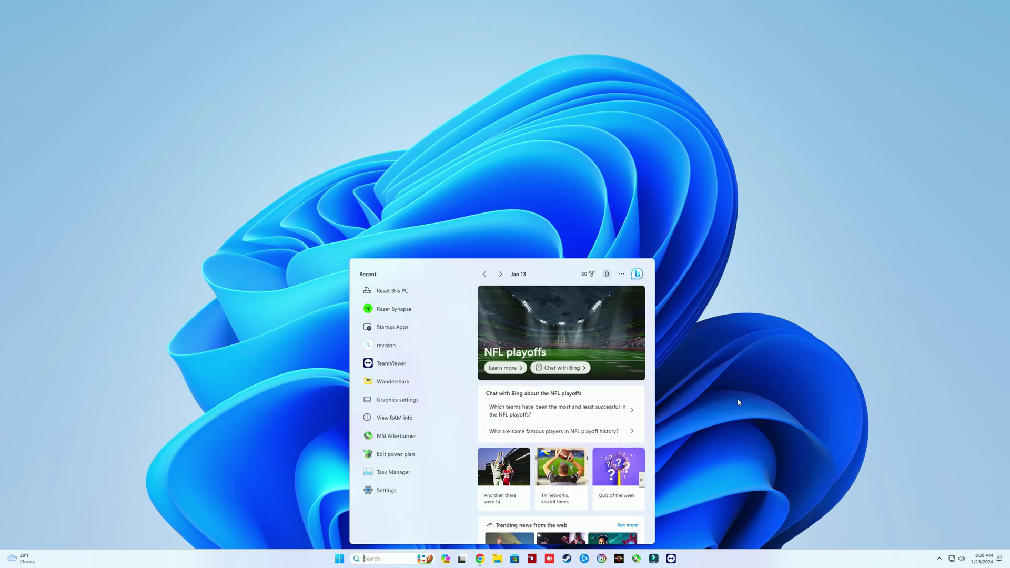
text(rese)
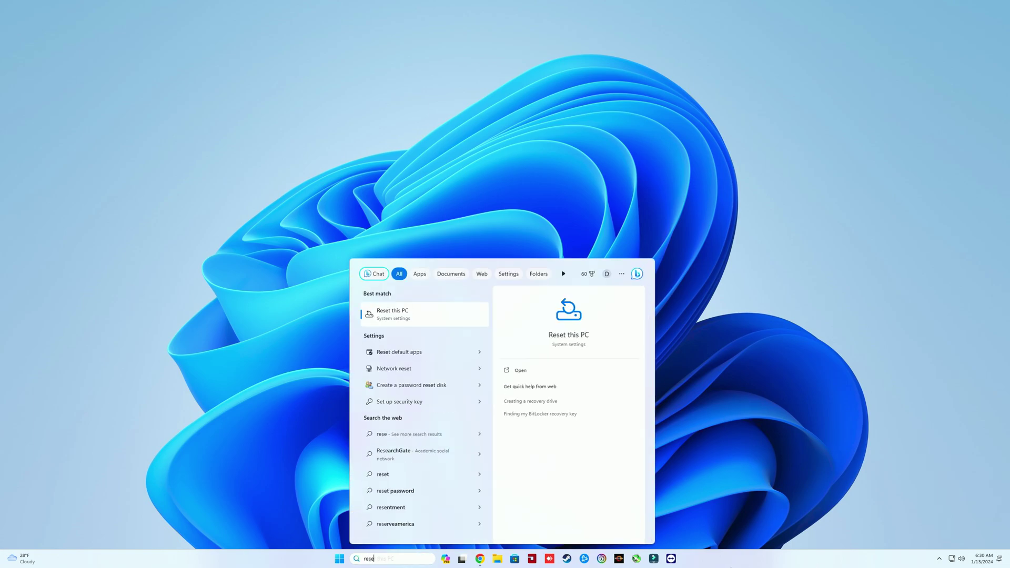
text(t)
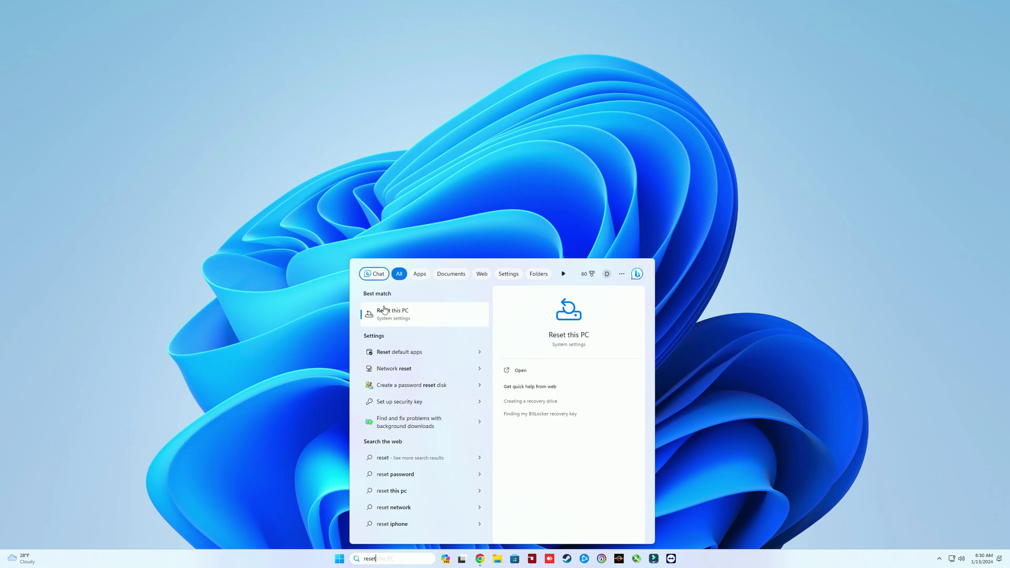
click(444, 313)
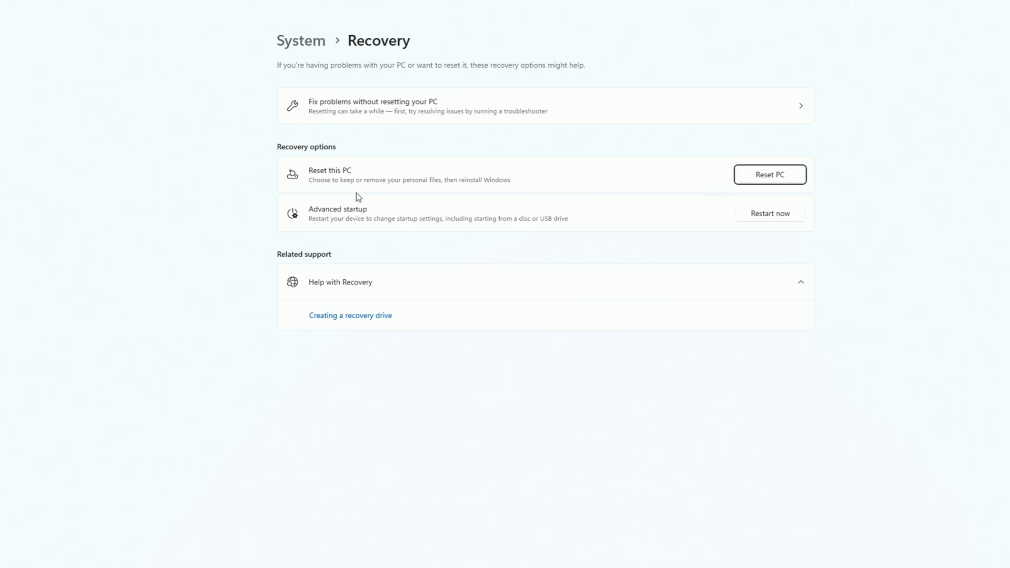
Reset this PC with Remove everything and a Cloud download reinstall of Windows.
click(757, 178)
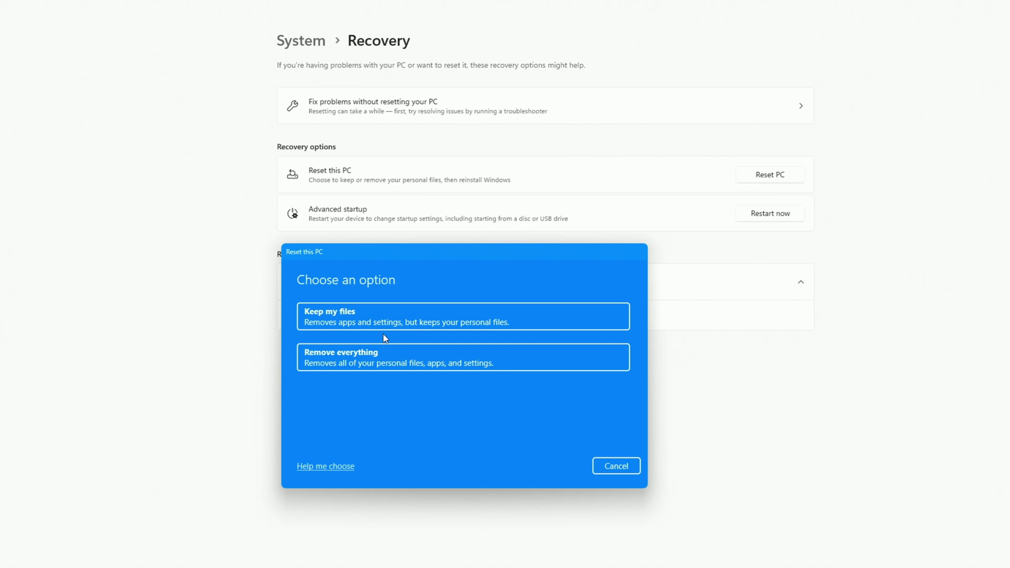
click(324, 351)
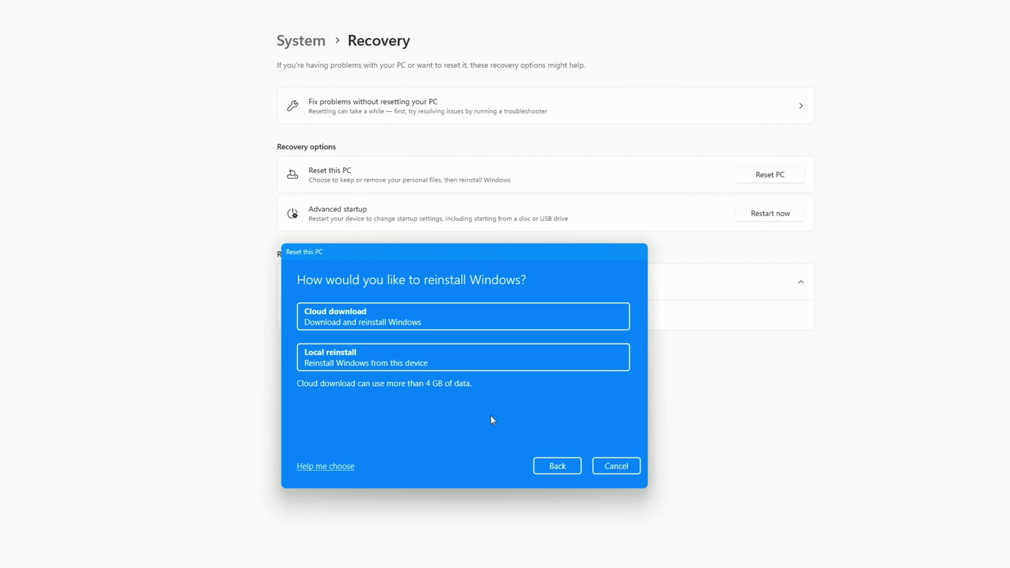
click(421, 315)
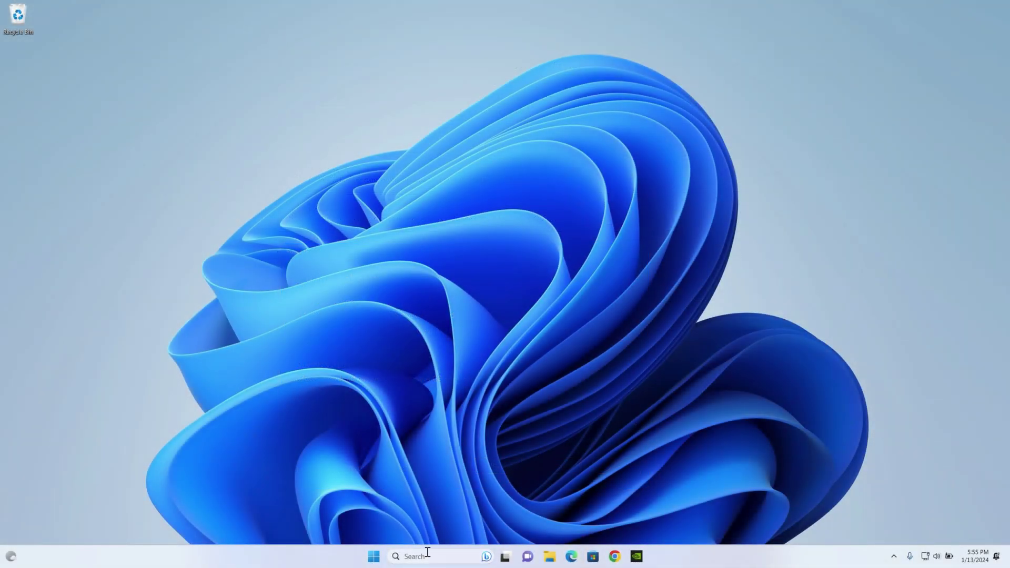
click(430, 558)
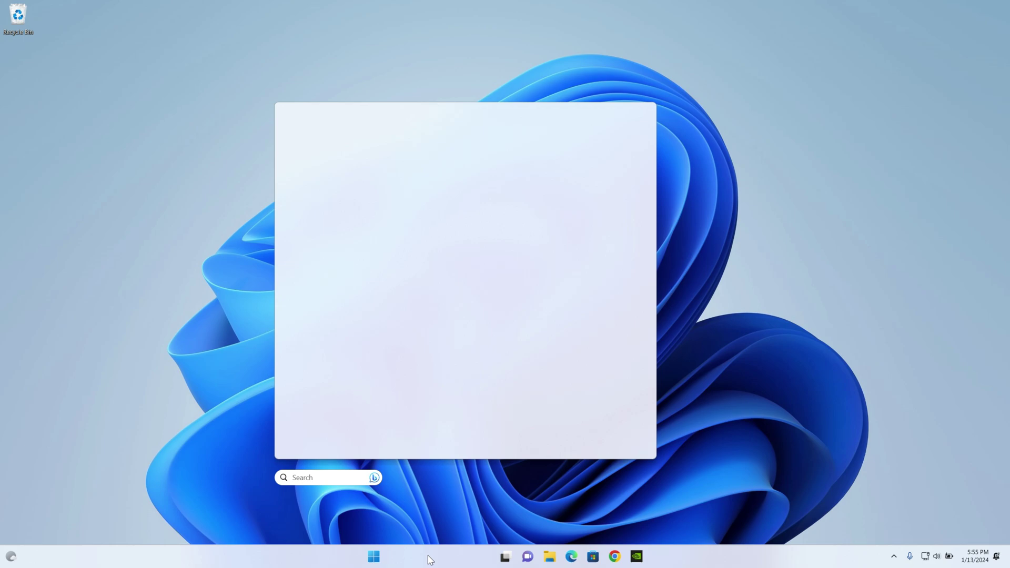
text(task)
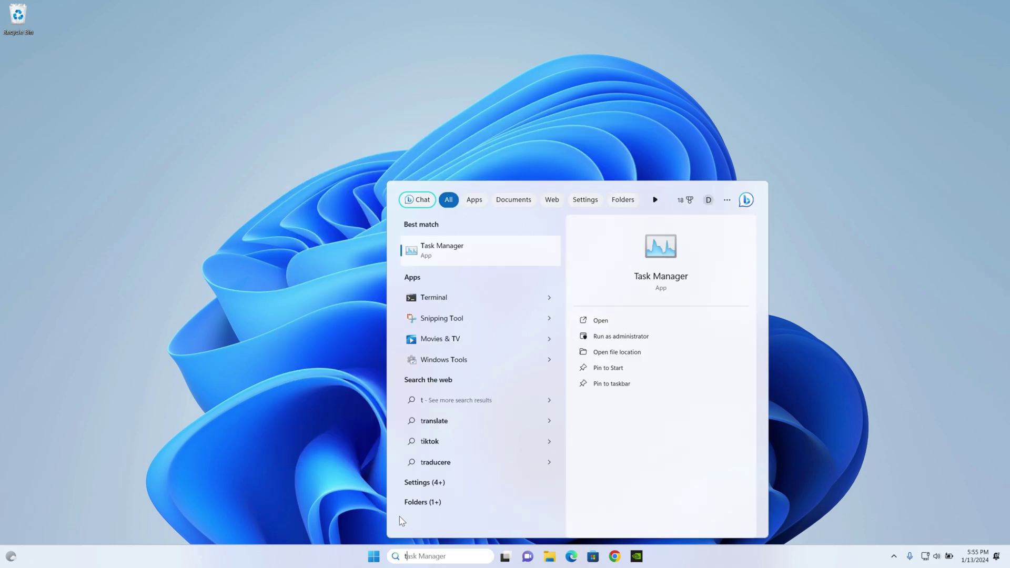
click(466, 253)
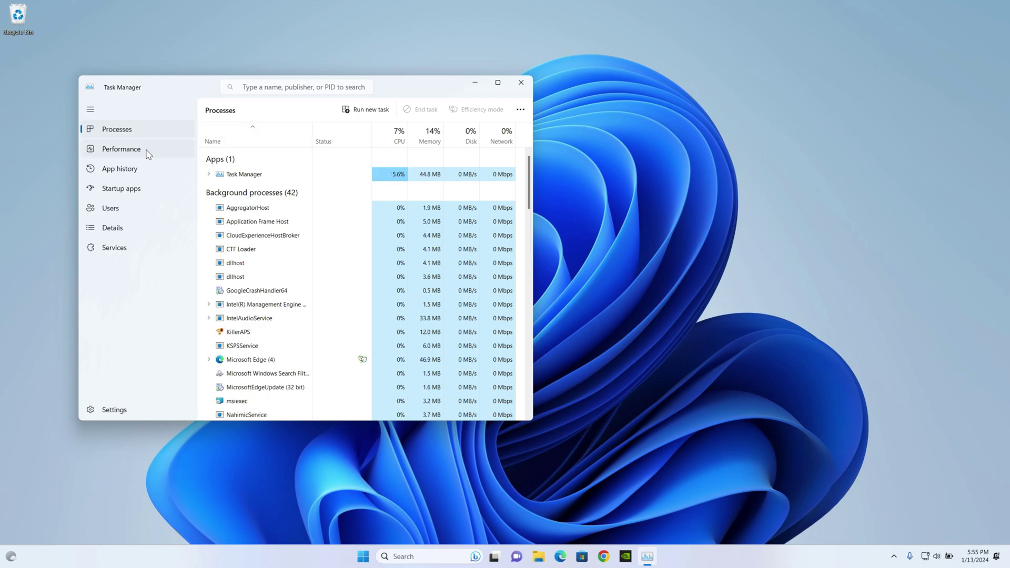
click(148, 153)
click(497, 83)
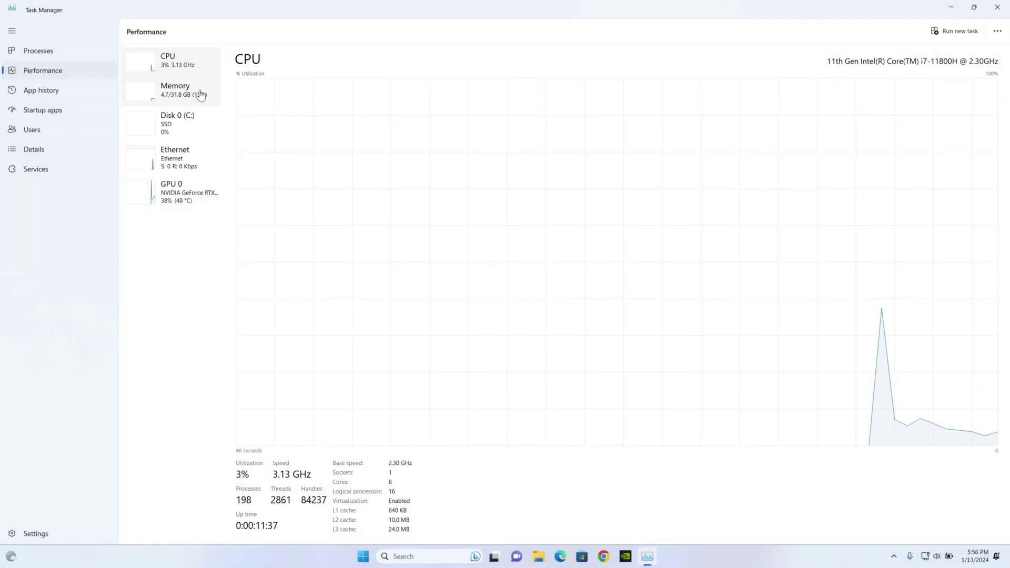
click(201, 95)
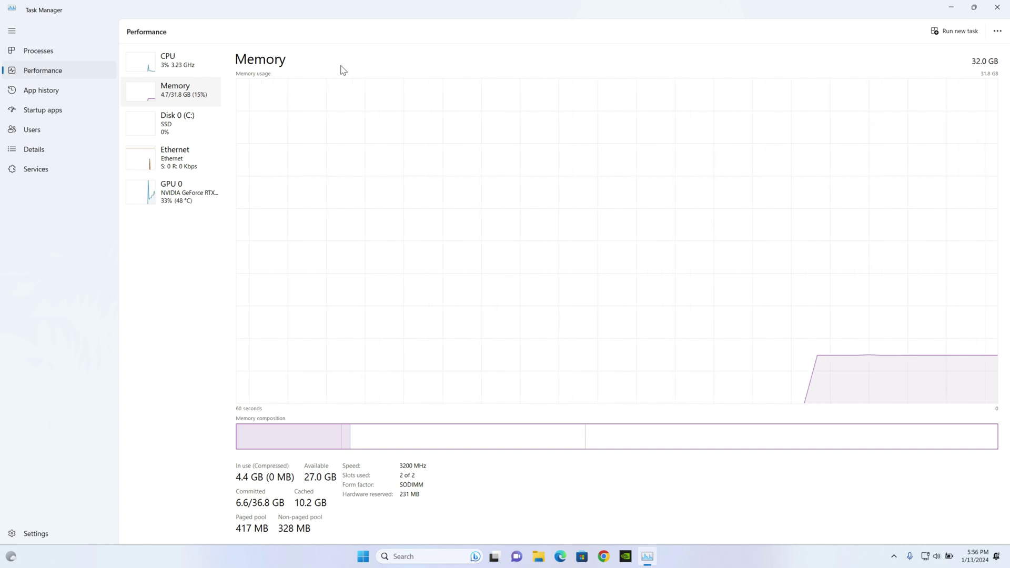
click(997, 7)
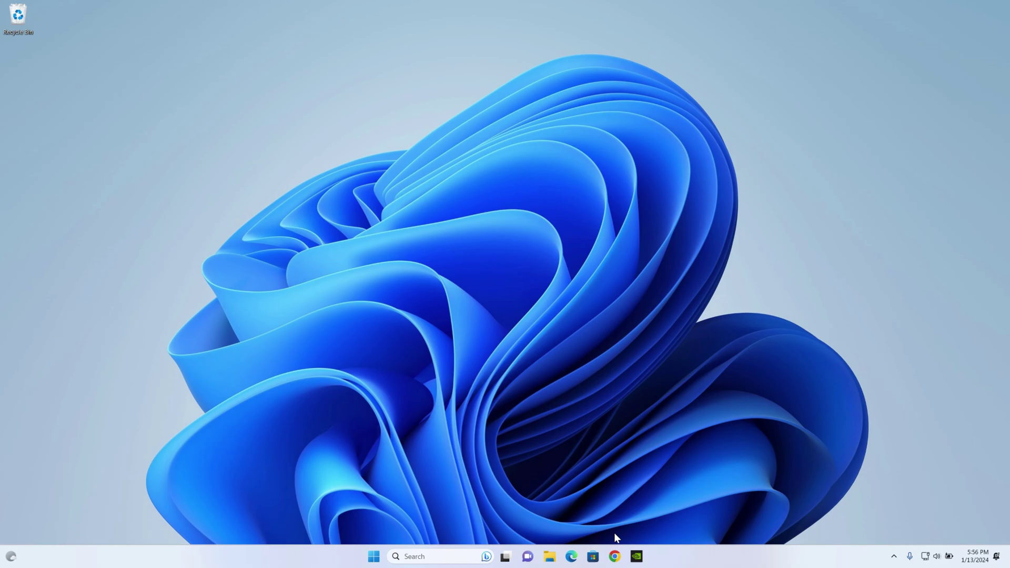
In Chrome, dismiss the ad privacy notice and search the web for the ReviOS playbook.
click(615, 558)
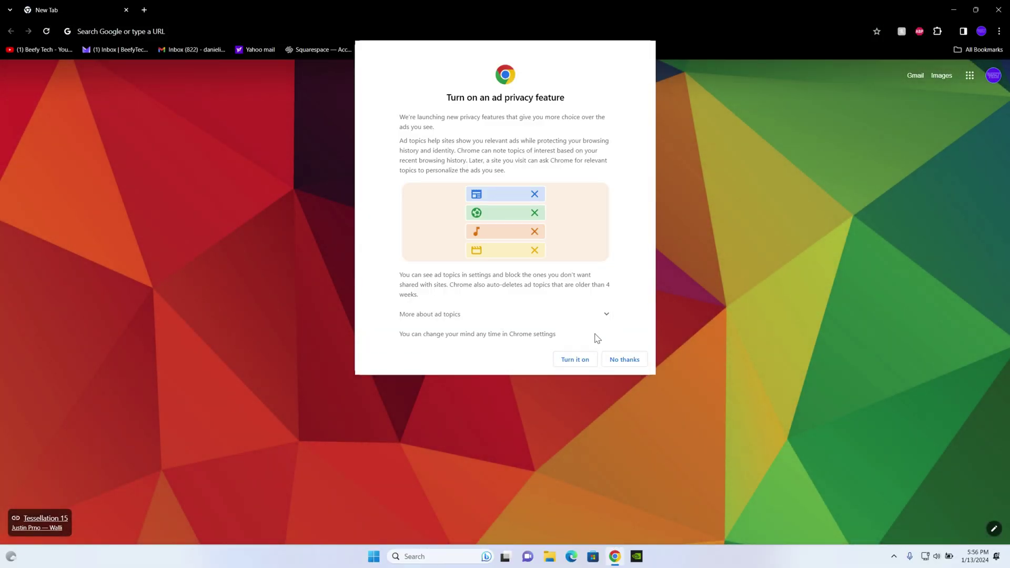
click(576, 360)
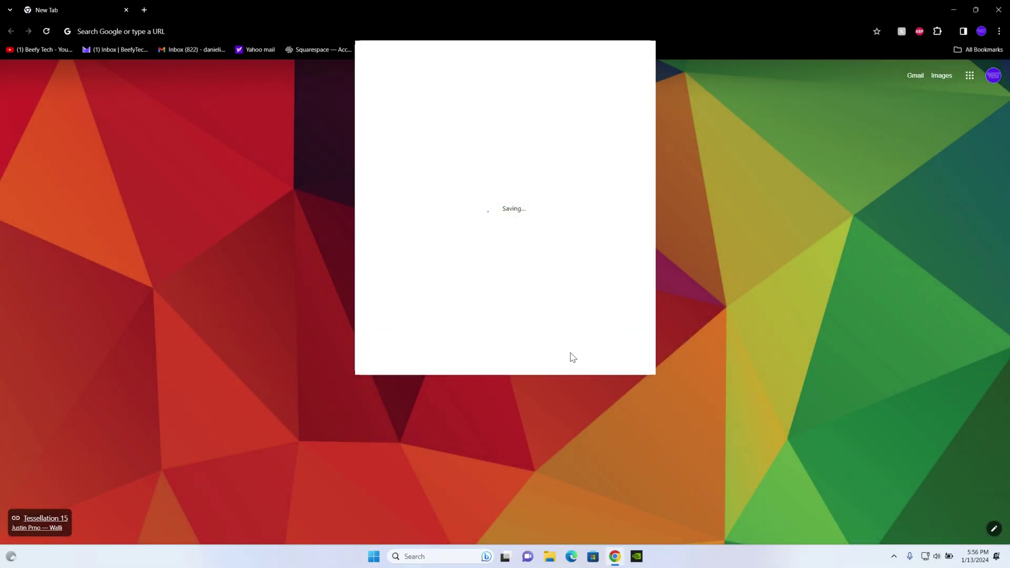
click(581, 358)
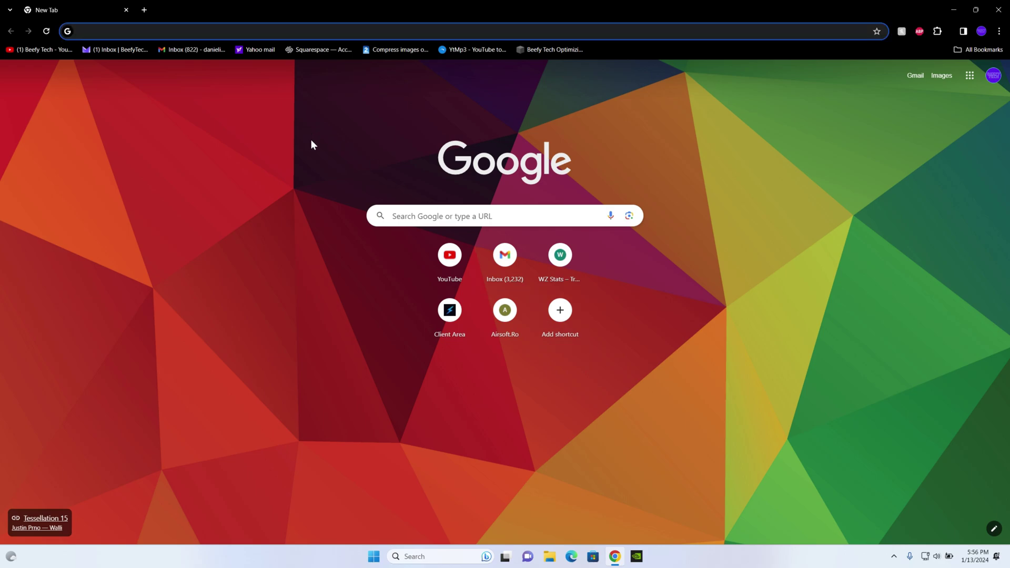
text(revi os playbook)
key(Return)
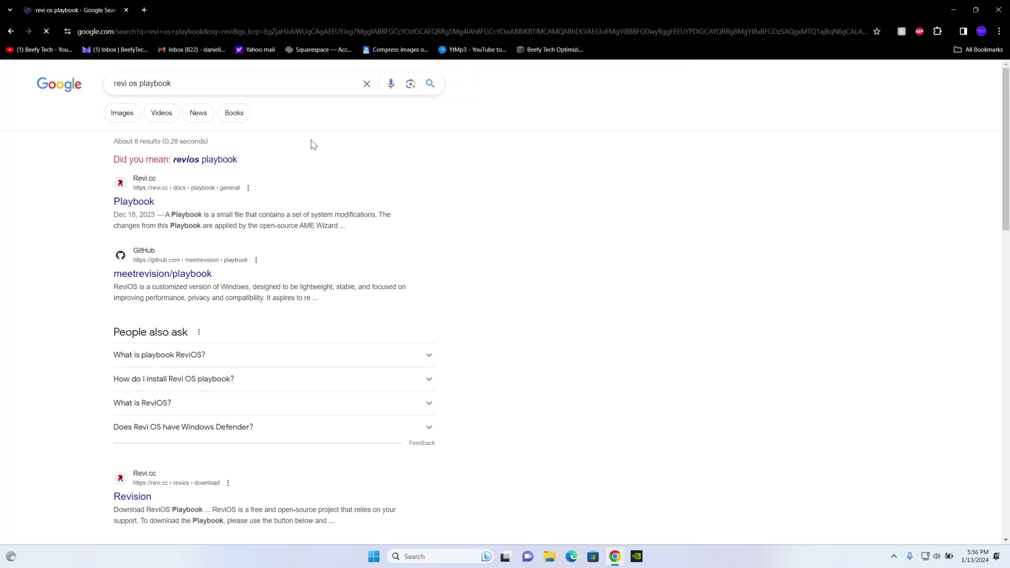
Open the revi.cc ReviOS Downloads page and open the AME Wizard site in a new tab.
click(133, 202)
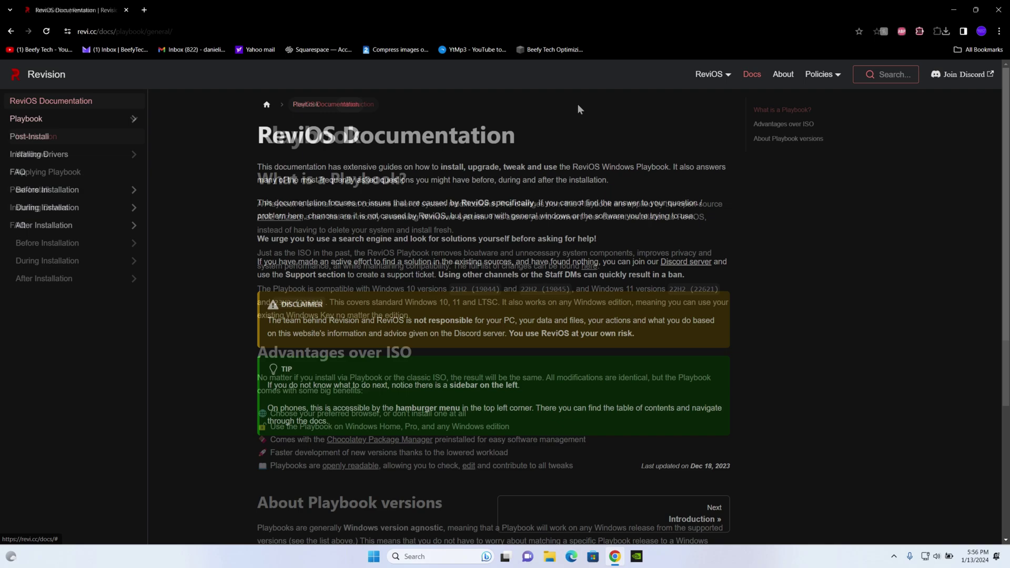
mouse_move(727, 76)
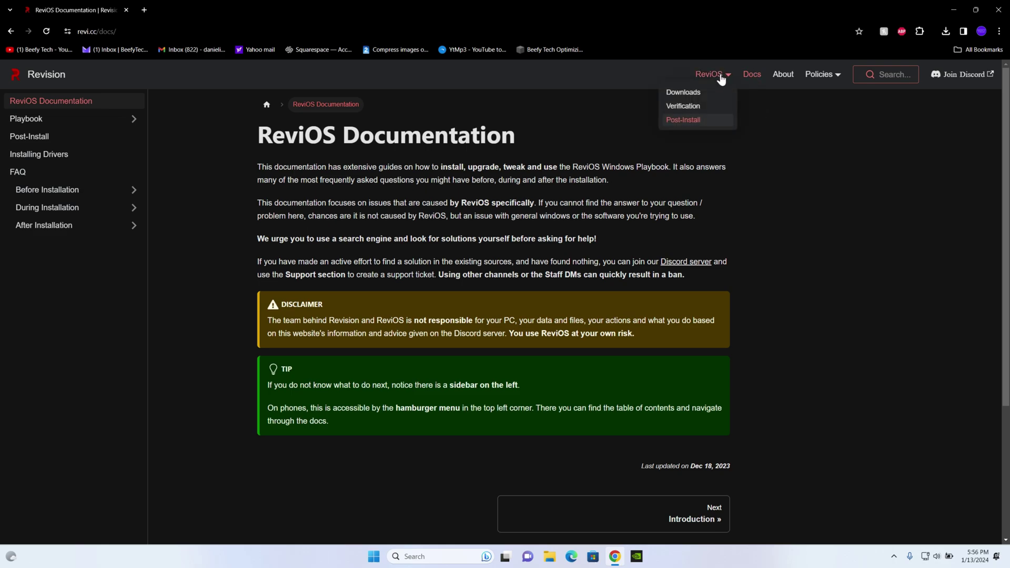
click(683, 93)
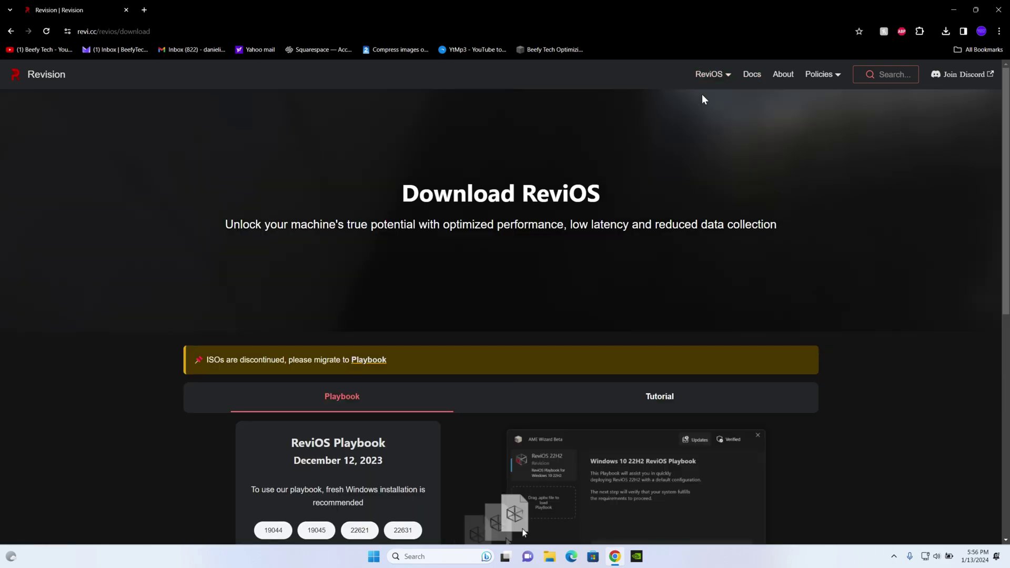
scroll(770, 204, down, 5)
scroll(770, 197, up, 4)
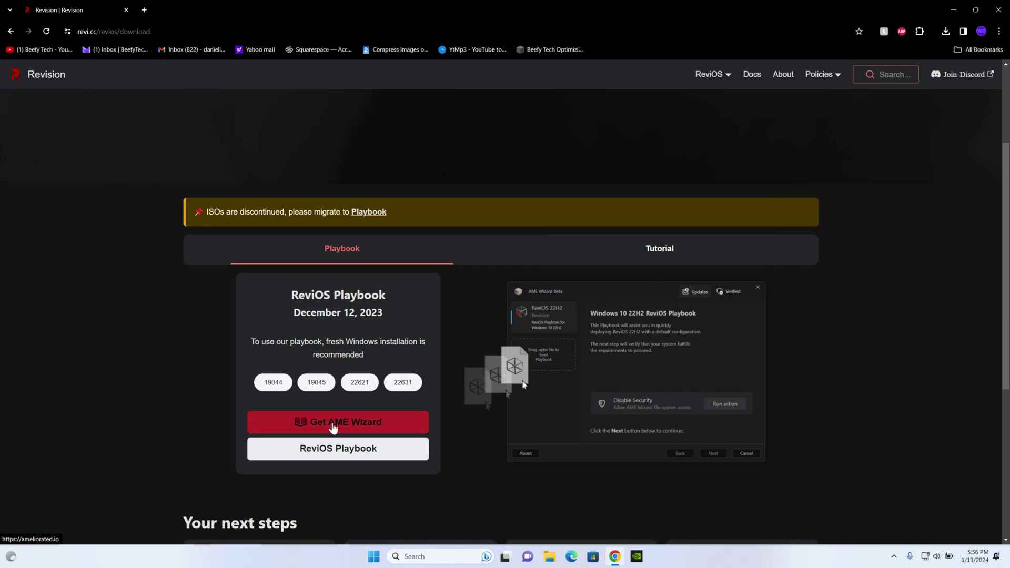
click(333, 425)
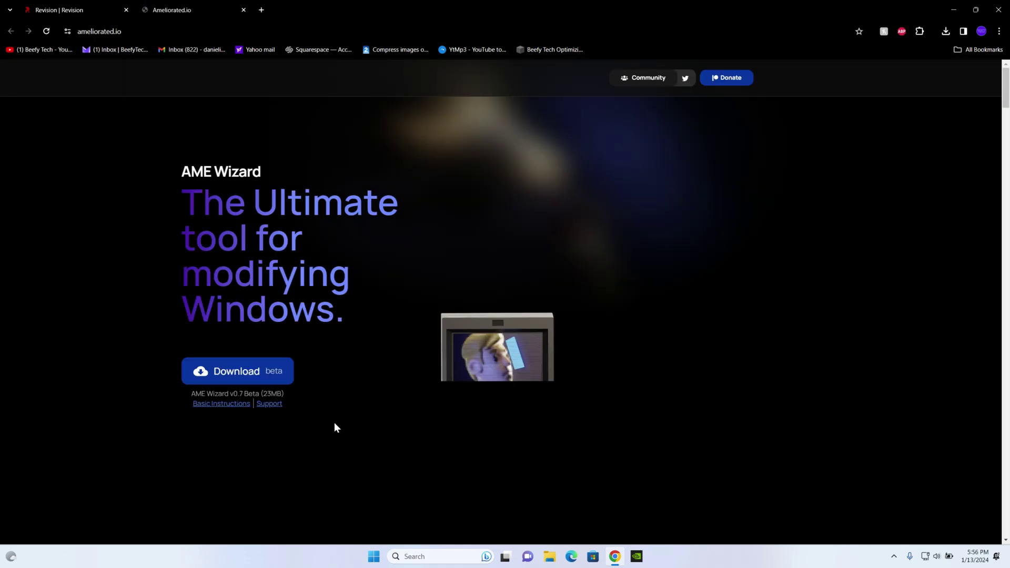
Download the AME Wizard Beta and accept the download site's data-use request.
click(264, 375)
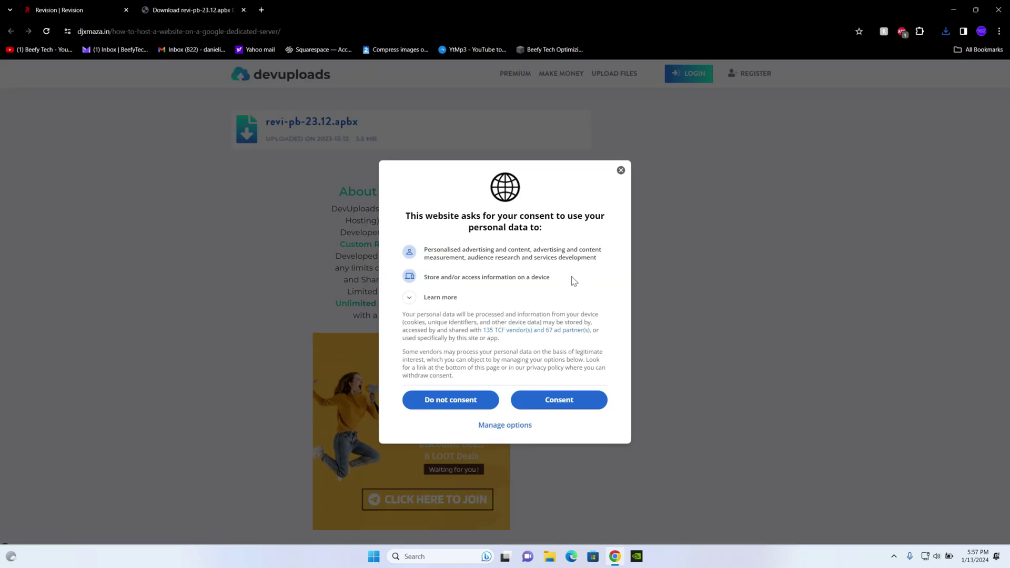
click(545, 406)
scroll(550, 311, down, 5)
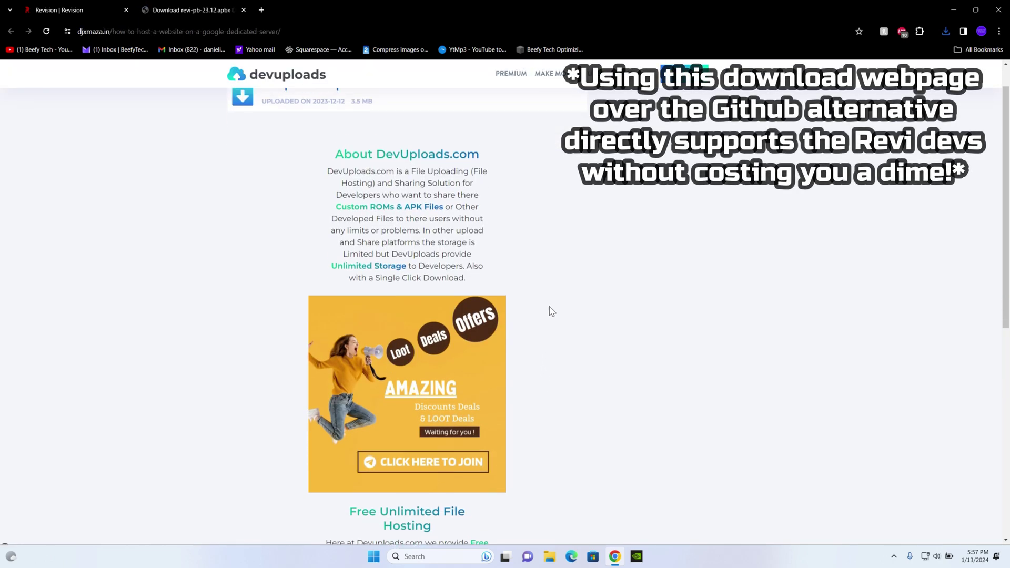
scroll(525, 327, up, 1)
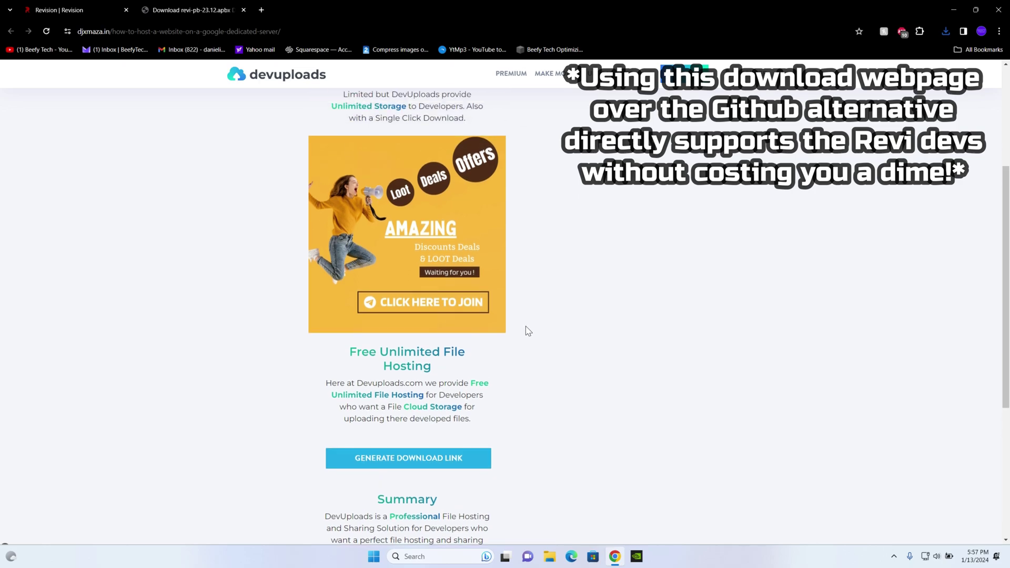
scroll(525, 326, down, 1)
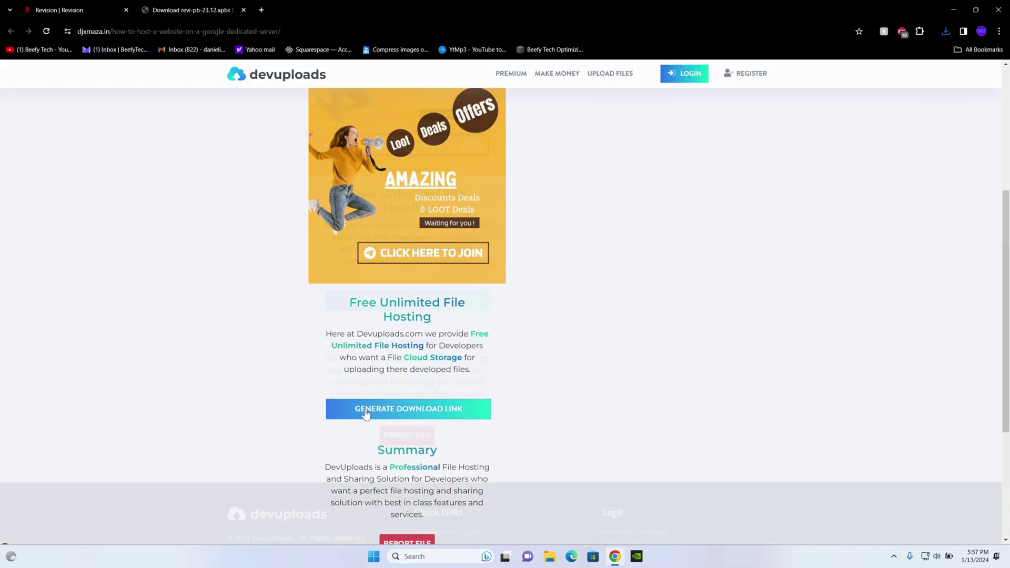
scroll(400, 363, down, 2)
Generate the devuploads link, download Revi-PB-23.12.apbx, confirm it finished, and close Chrome.
click(419, 309)
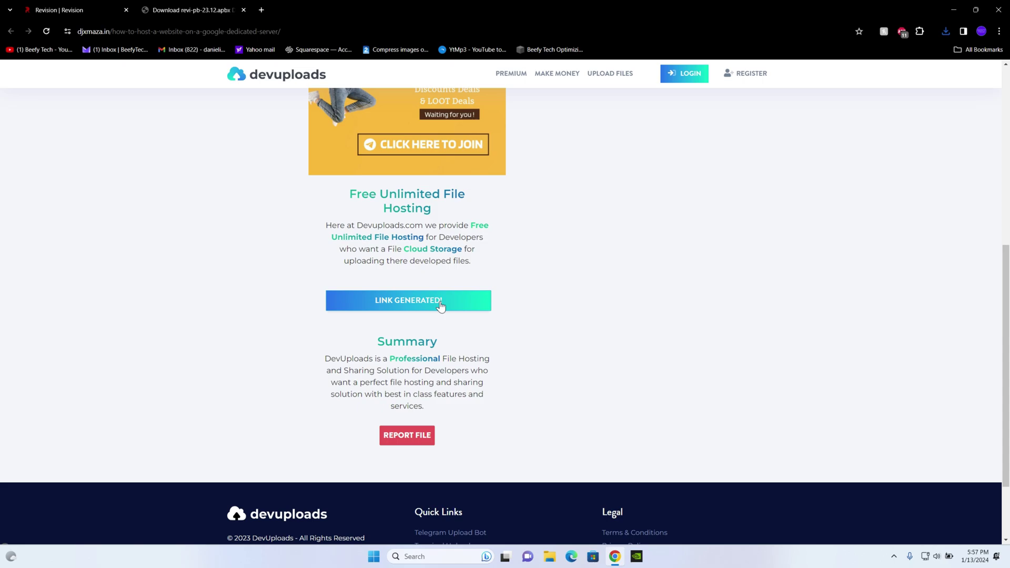
click(440, 305)
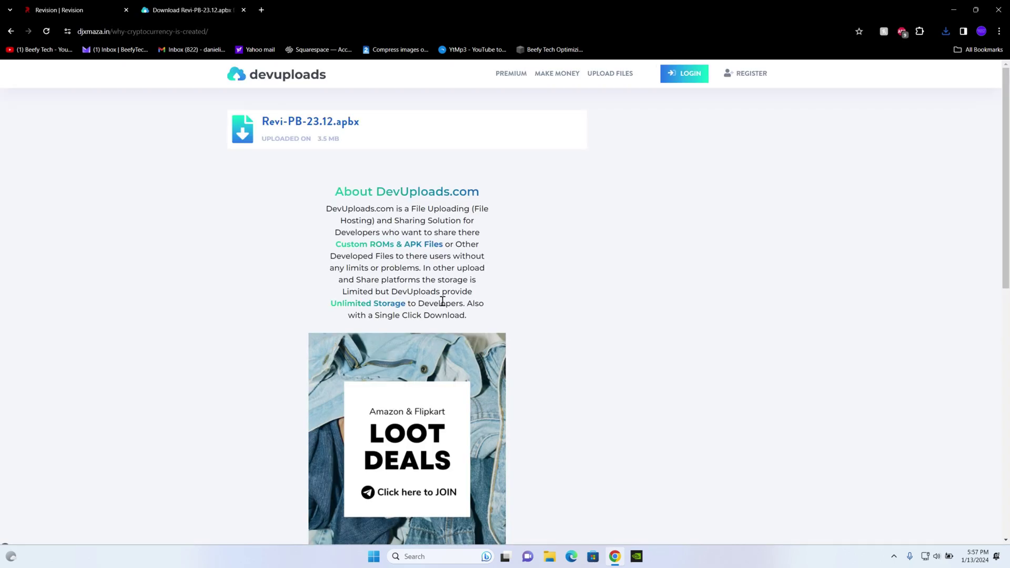
scroll(446, 300, down, 2)
scroll(446, 300, down, 6)
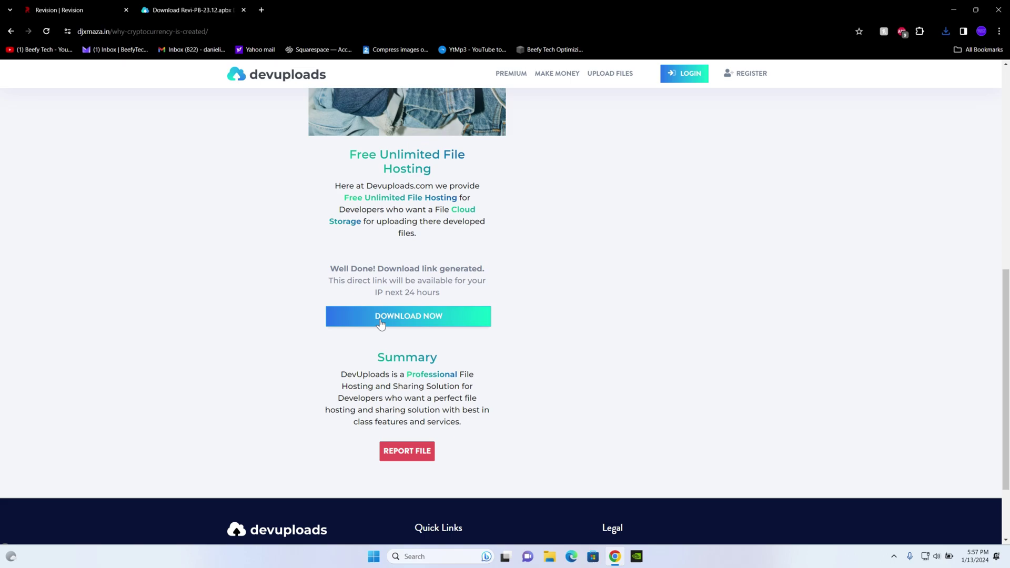
click(420, 323)
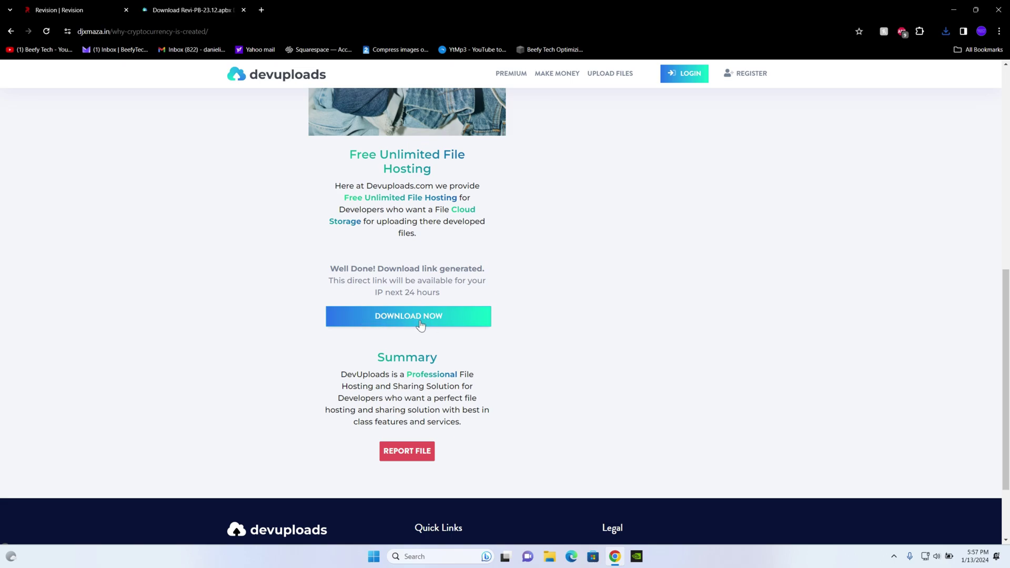
click(945, 31)
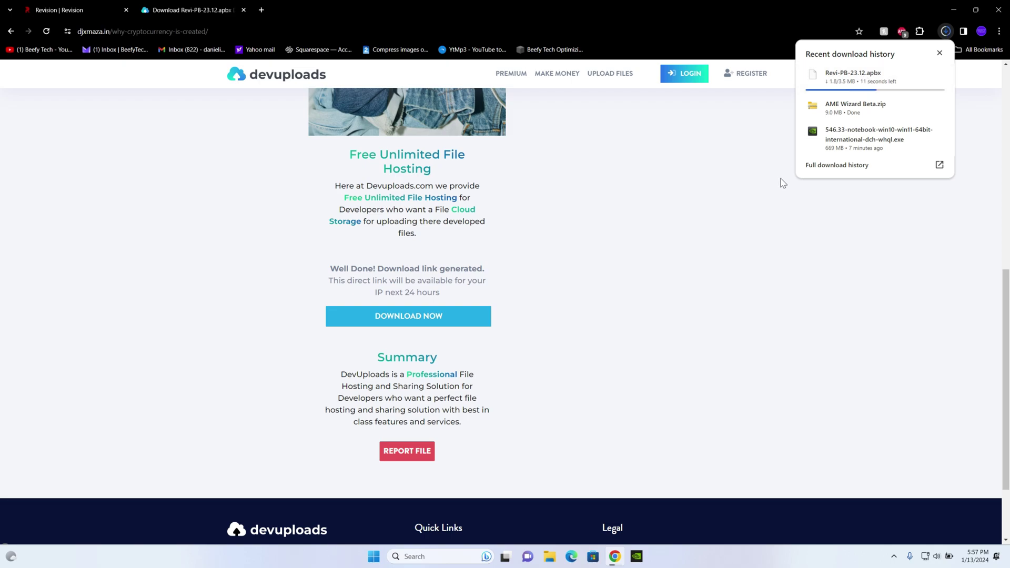
scroll(623, 229, up, 8)
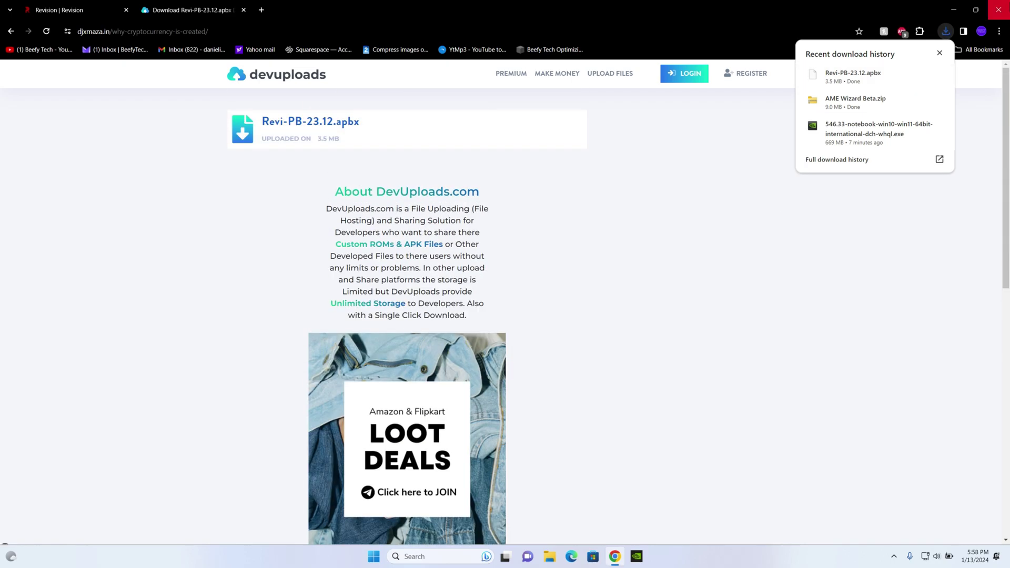
click(998, 9)
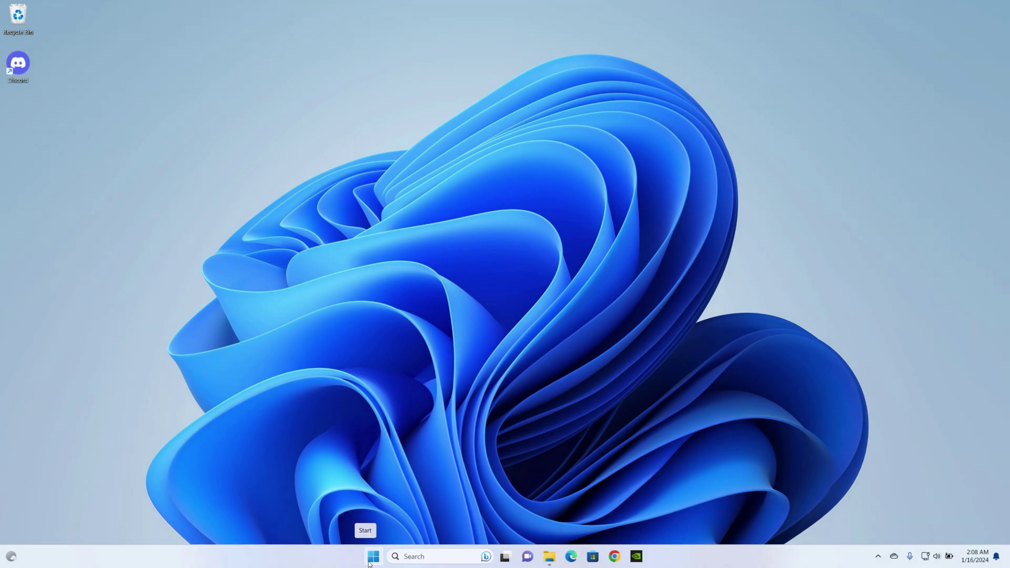
In Settings > Windows Update, start downloading Windows 11 version 23H2.
click(368, 562)
click(616, 276)
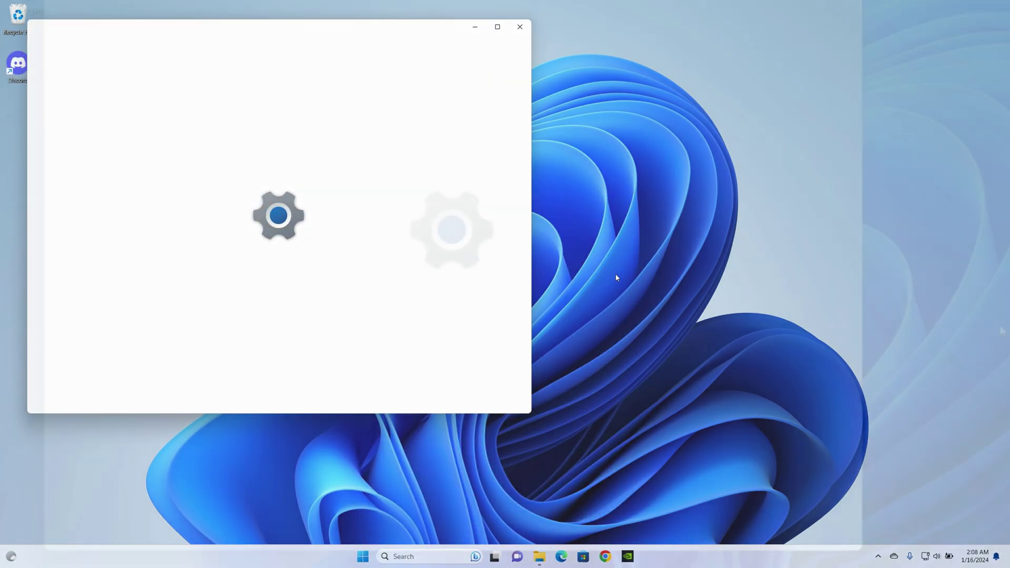
click(182, 446)
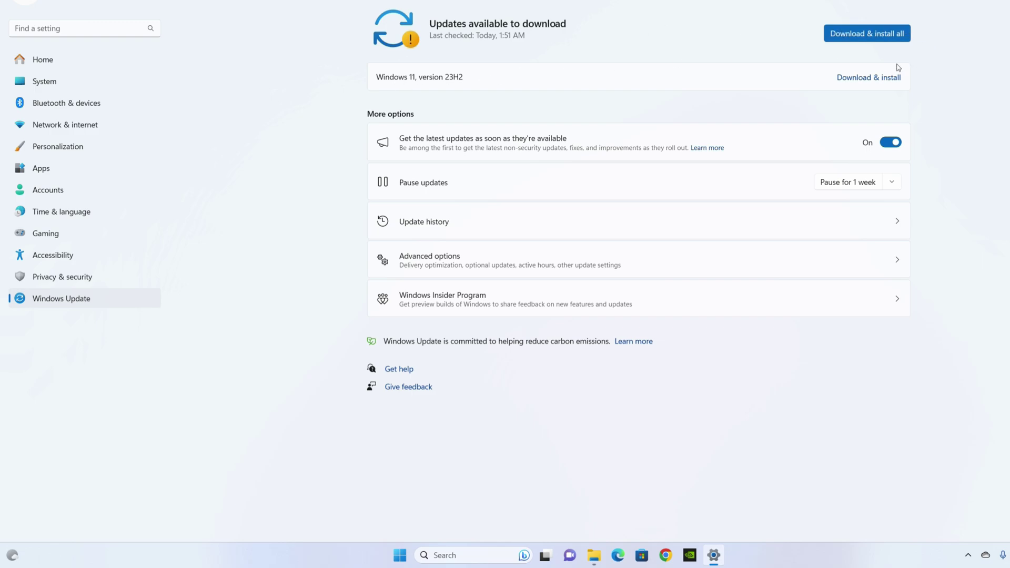
click(880, 76)
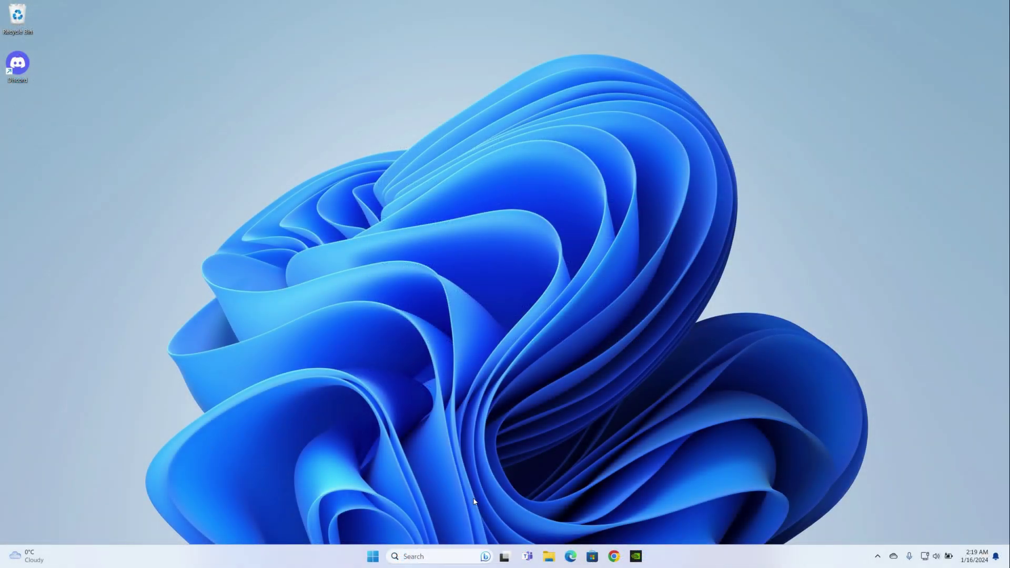
click(372, 556)
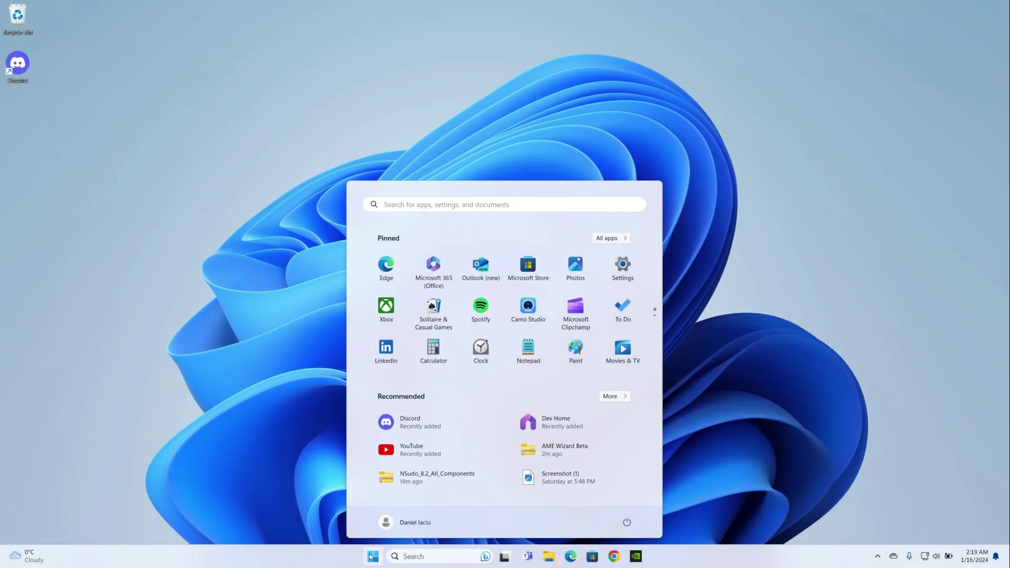
click(627, 262)
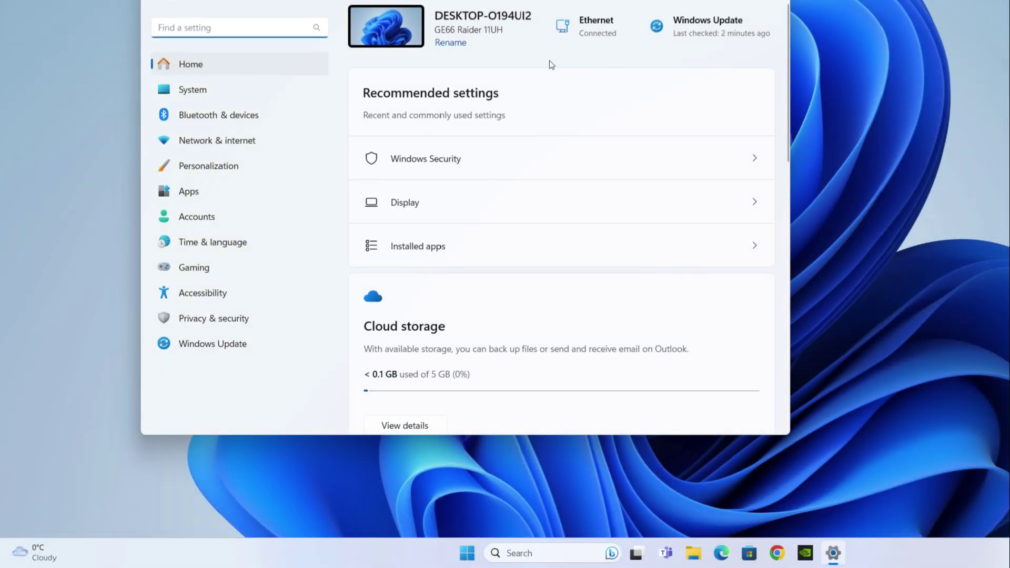
click(238, 351)
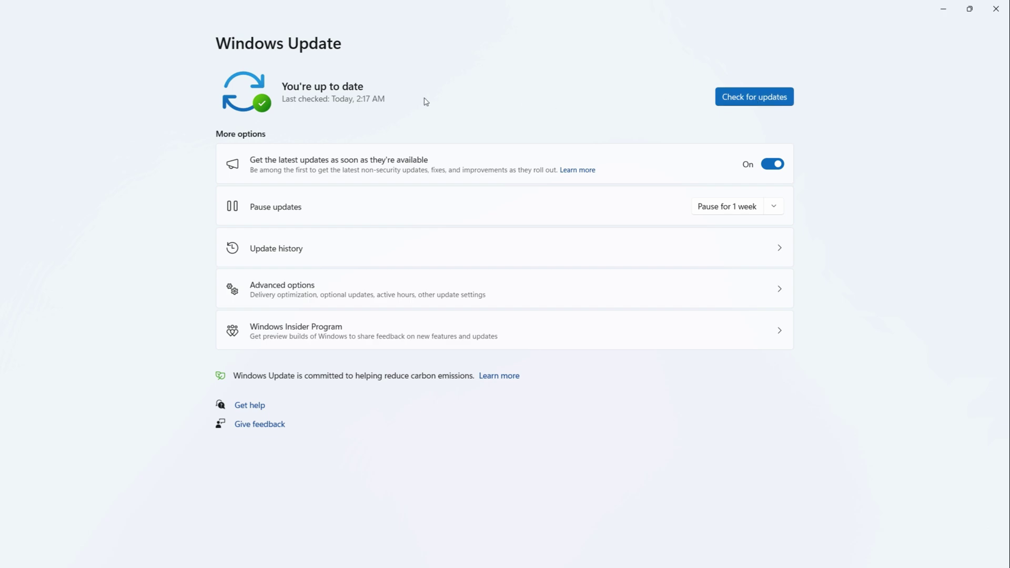
click(995, 9)
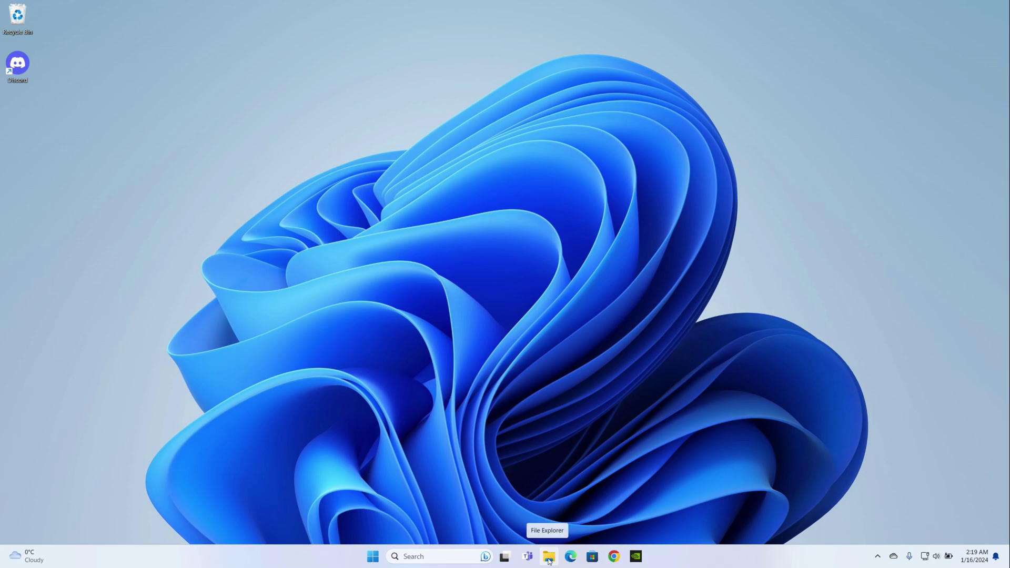
From File Explorer's Downloads, open the AME Wizard Beta zip and launch AME Wizard Beta.exe.
click(548, 558)
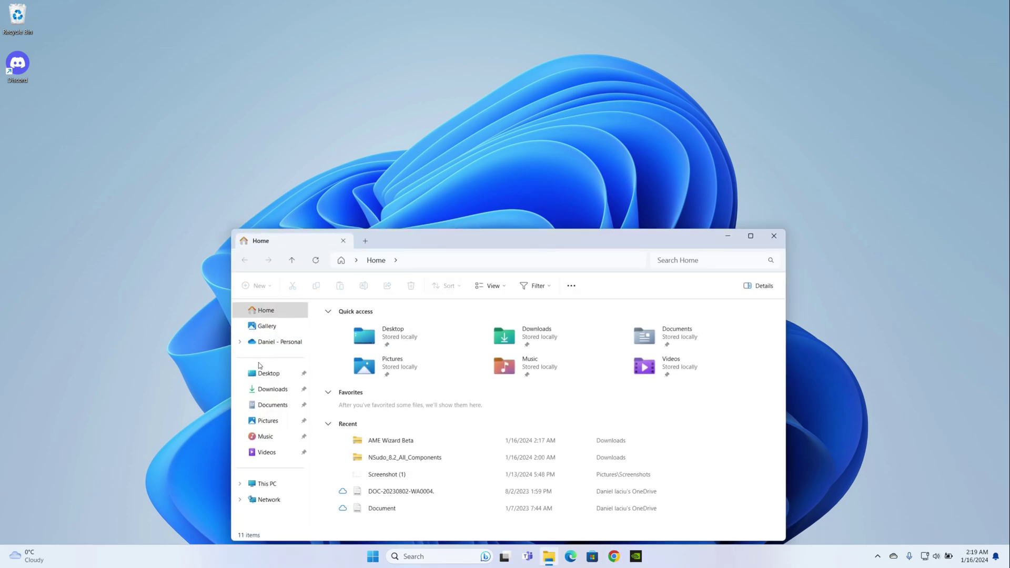
click(267, 391)
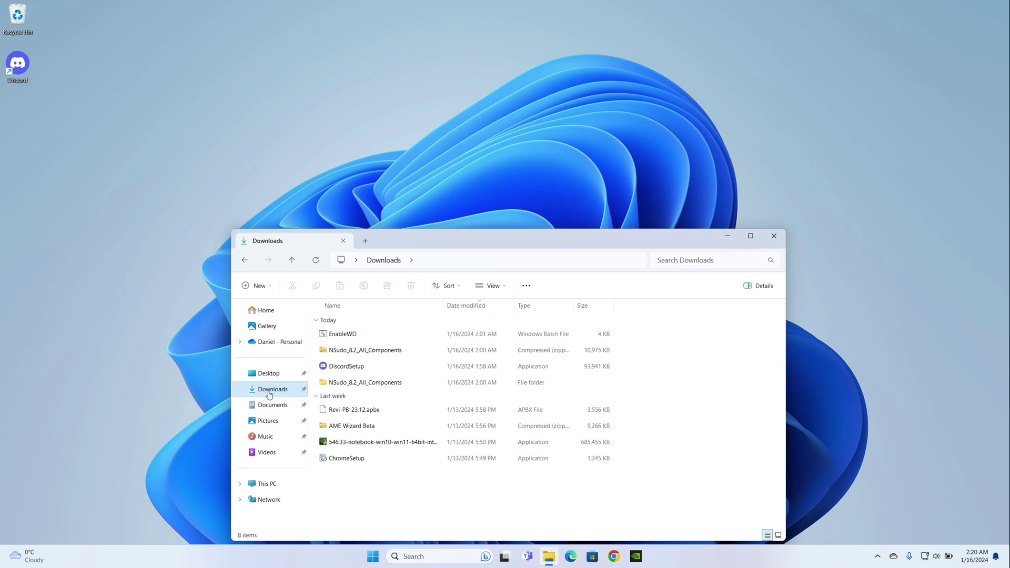
double_click(409, 428)
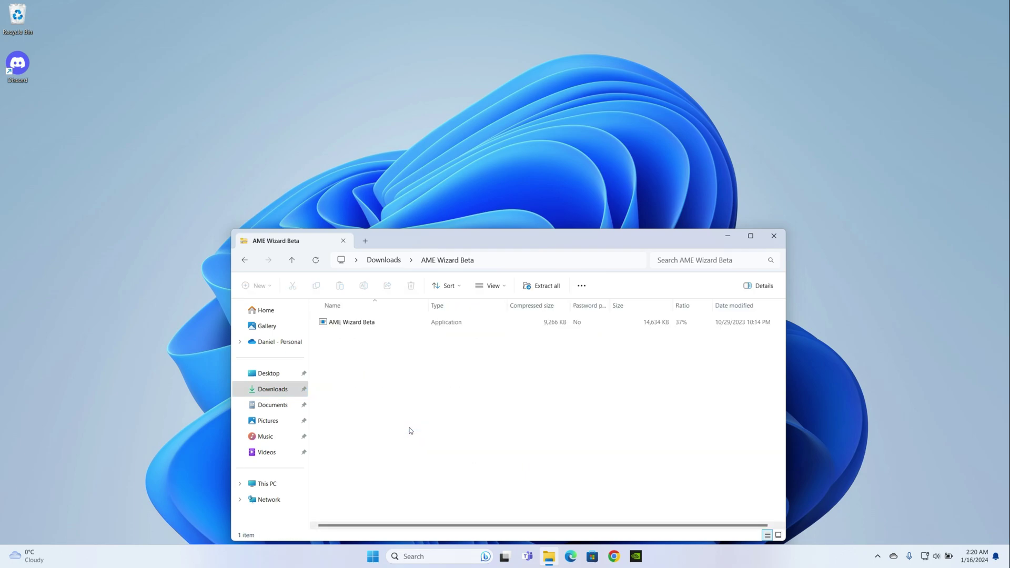
click(411, 327)
double_click(410, 328)
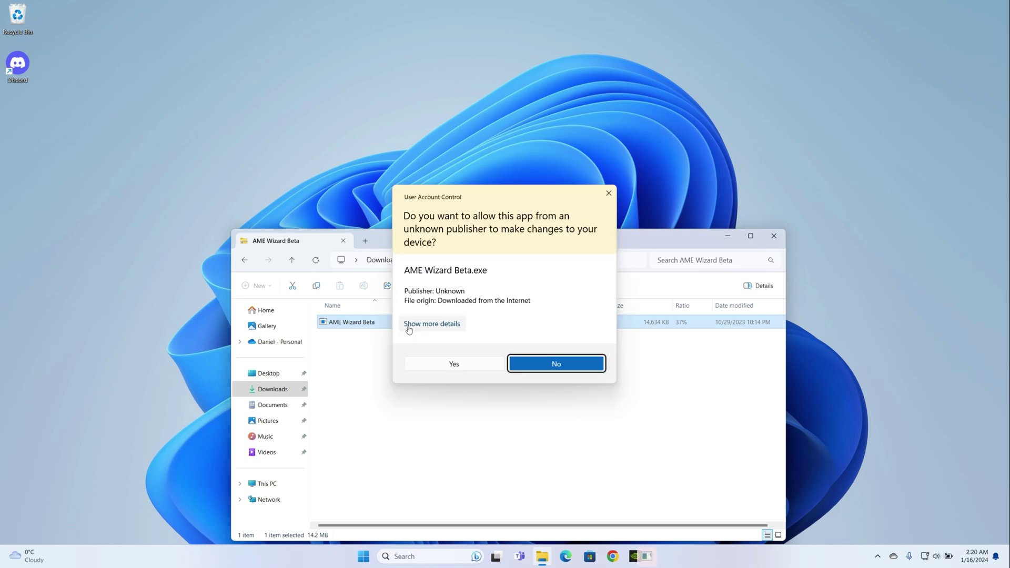
Allow AME Wizard Beta to run and arrange it alongside the Downloads folder window.
click(438, 364)
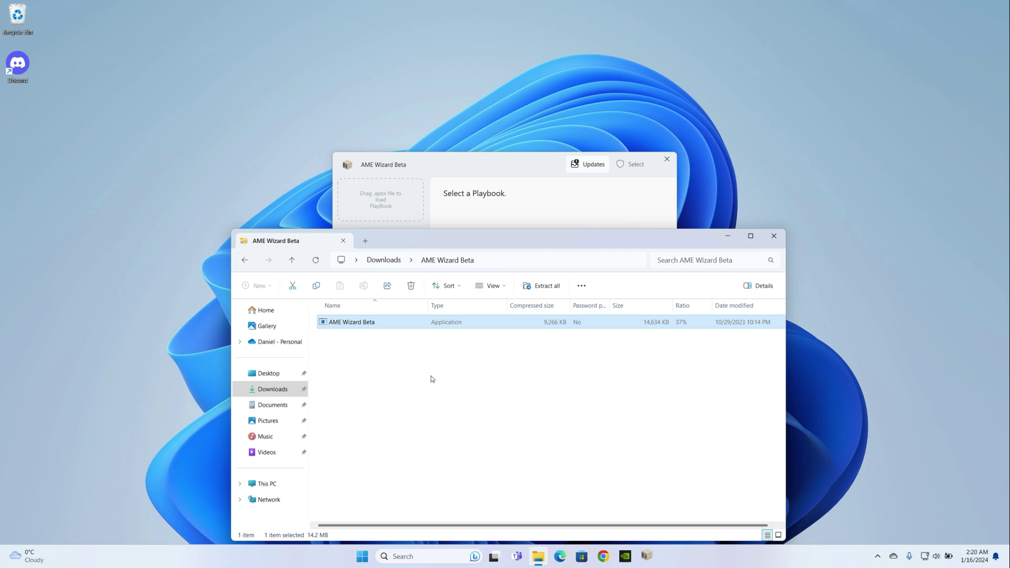
click(272, 389)
drag(491, 239, 516, 383)
drag(491, 159, 489, 41)
drag(490, 389, 485, 306)
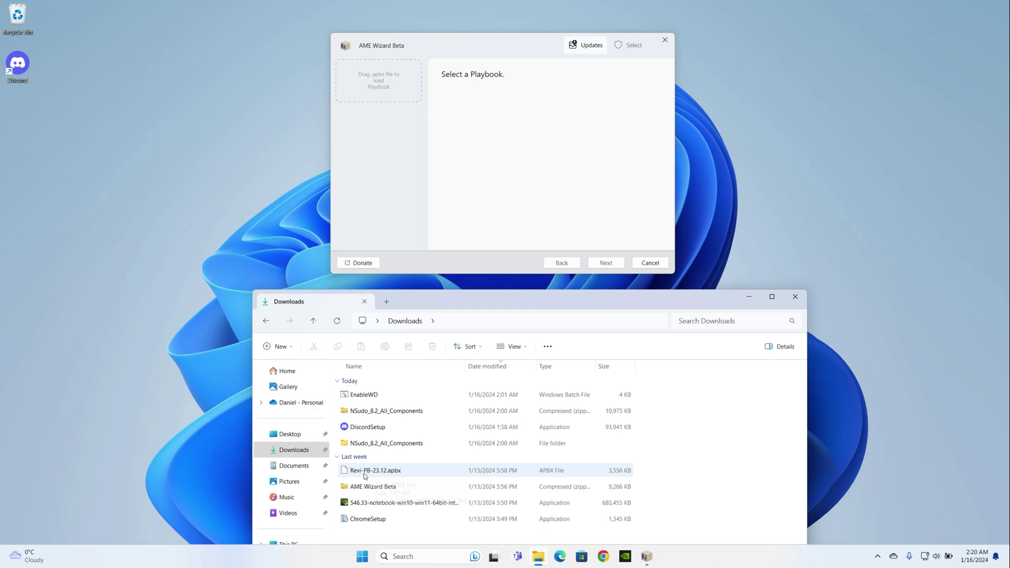
Drag Revi-PB-23.12.apbx into AME Wizard to load the ReviOS playbook, then close Downloads.
click(465, 474)
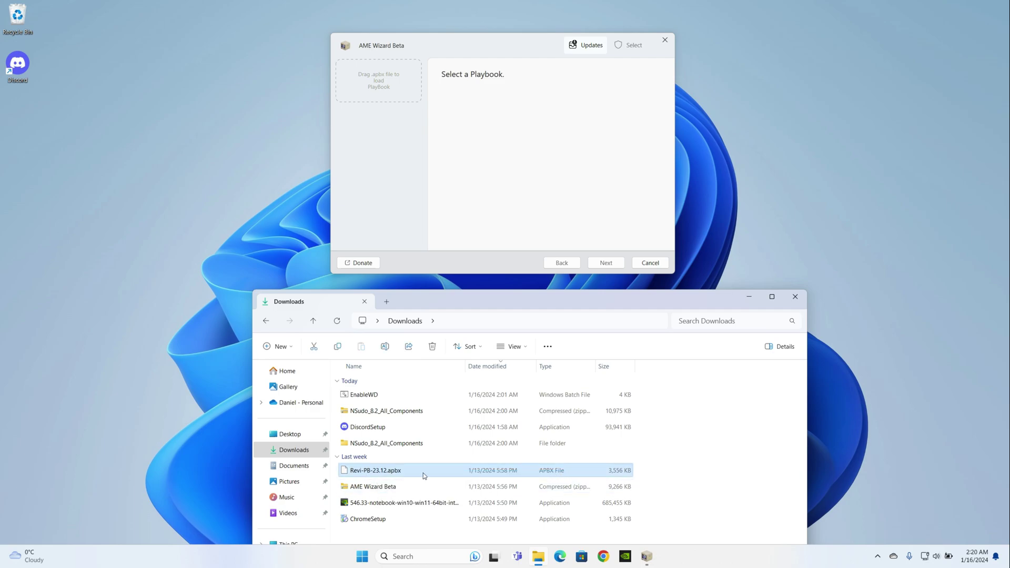
drag(424, 475, 480, 280)
drag(405, 102, 377, 83)
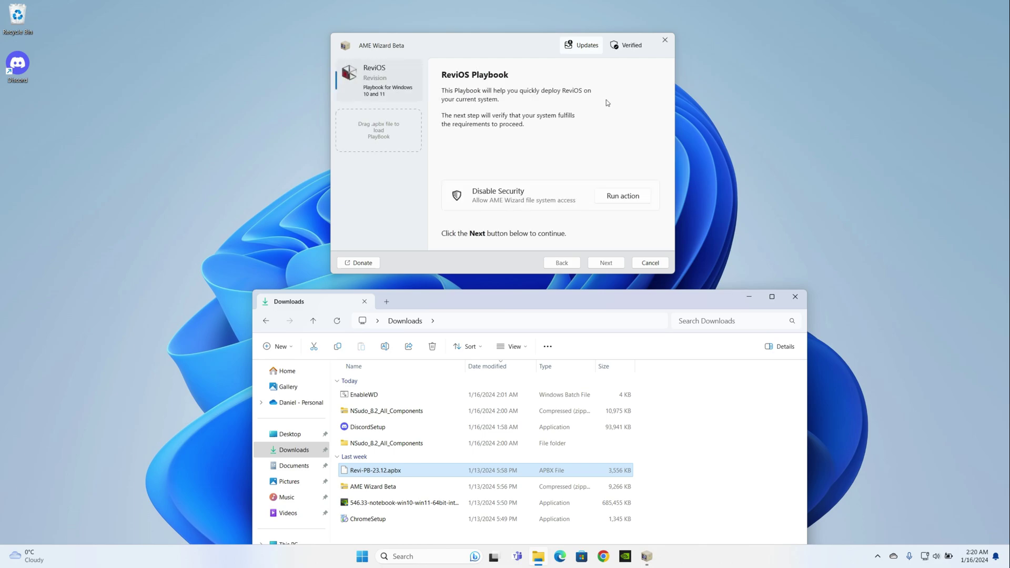
click(804, 298)
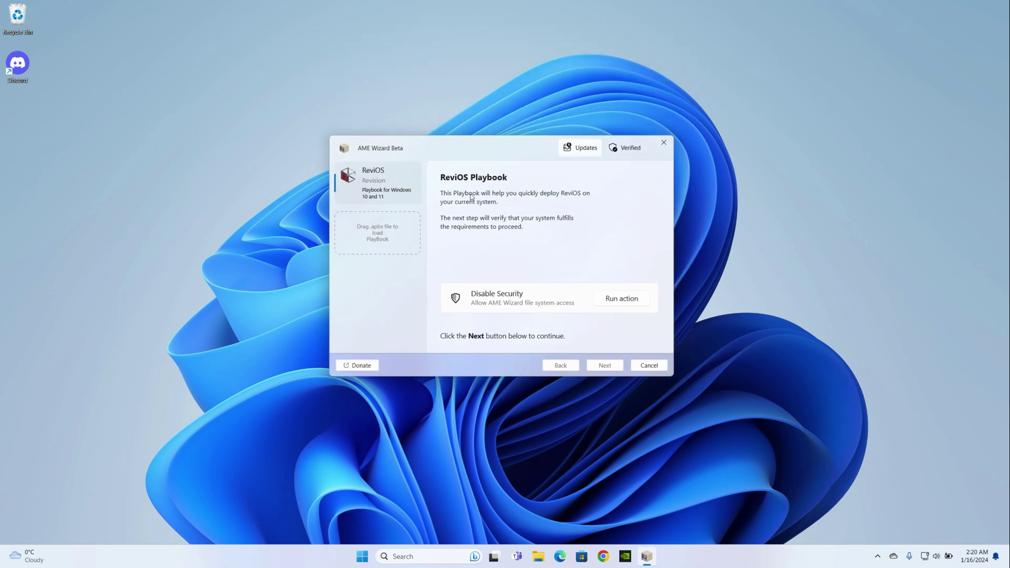
Run the Disable Security action and open Windows Security's Virus & threat protection settings.
click(620, 307)
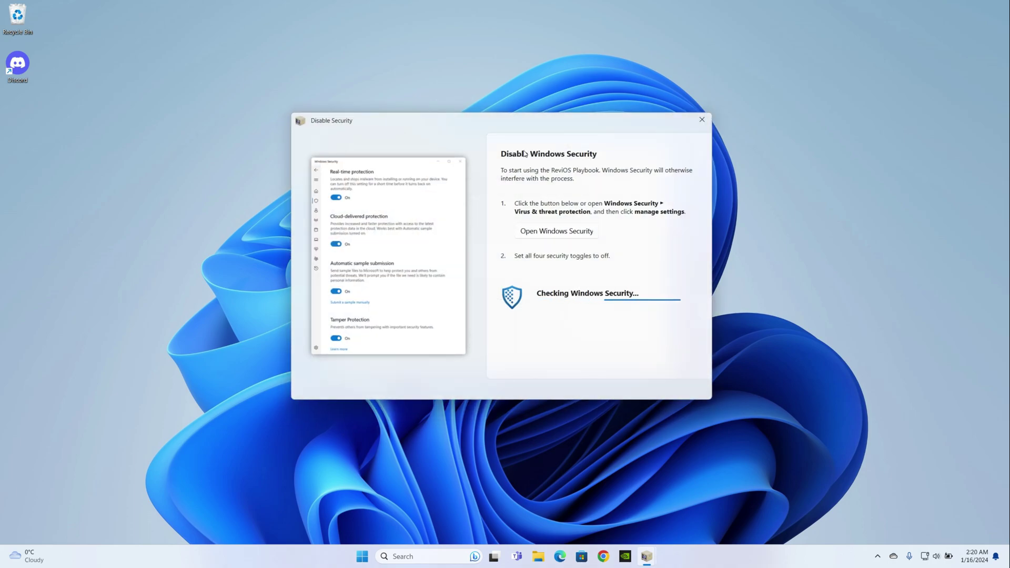
click(523, 236)
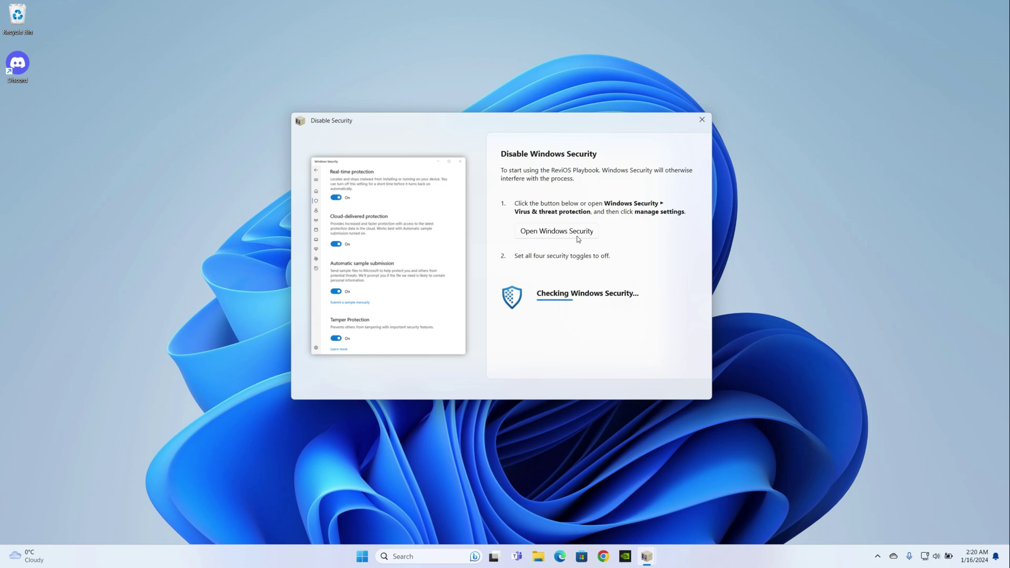
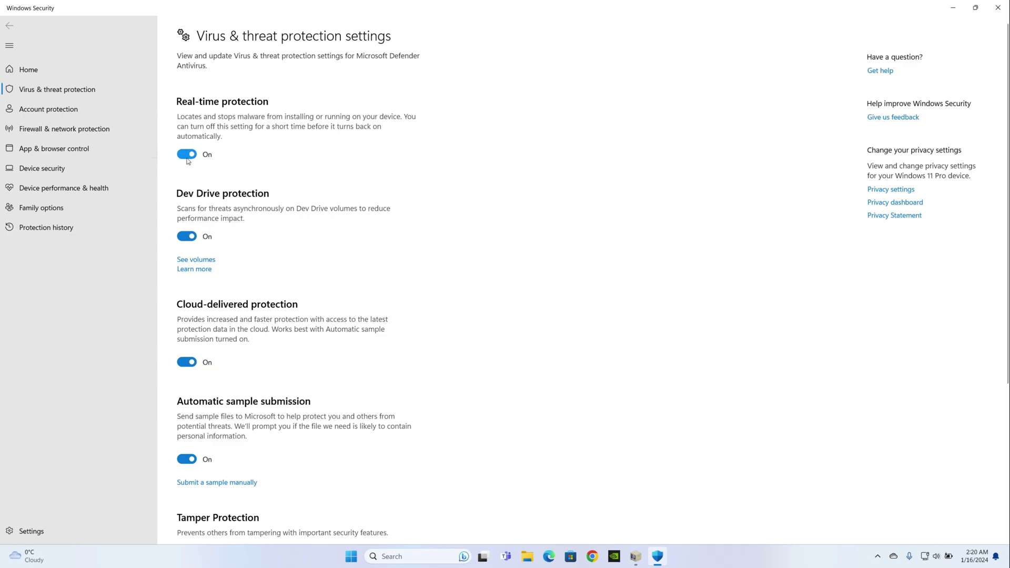
Turn off real-time protection (approving UAC), cloud-delivered protection and automatic sample submission.
scroll(185, 258, down, 4)
scroll(191, 282, up, 4)
click(187, 154)
click(469, 354)
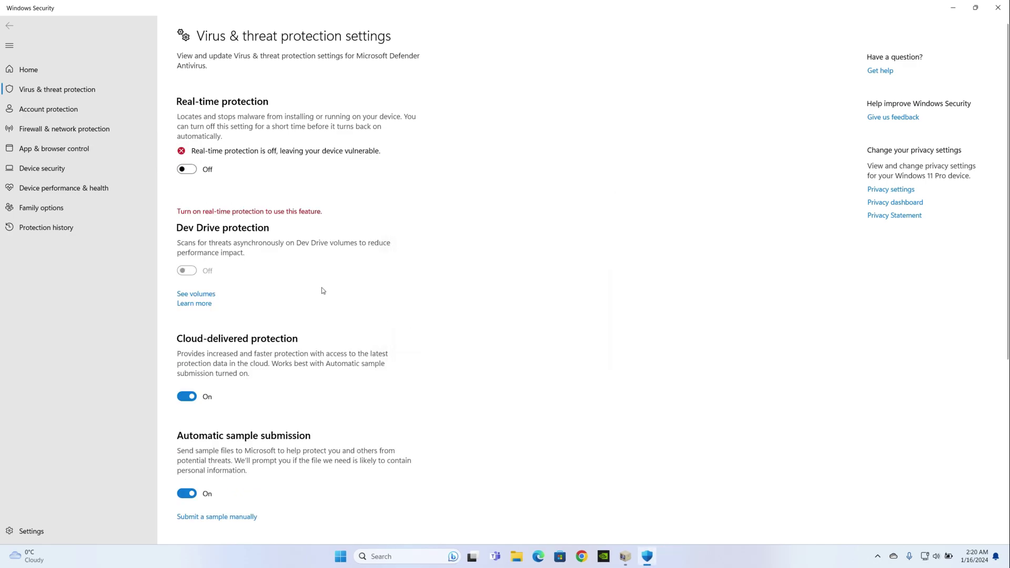
click(216, 399)
scroll(307, 370, down, 5)
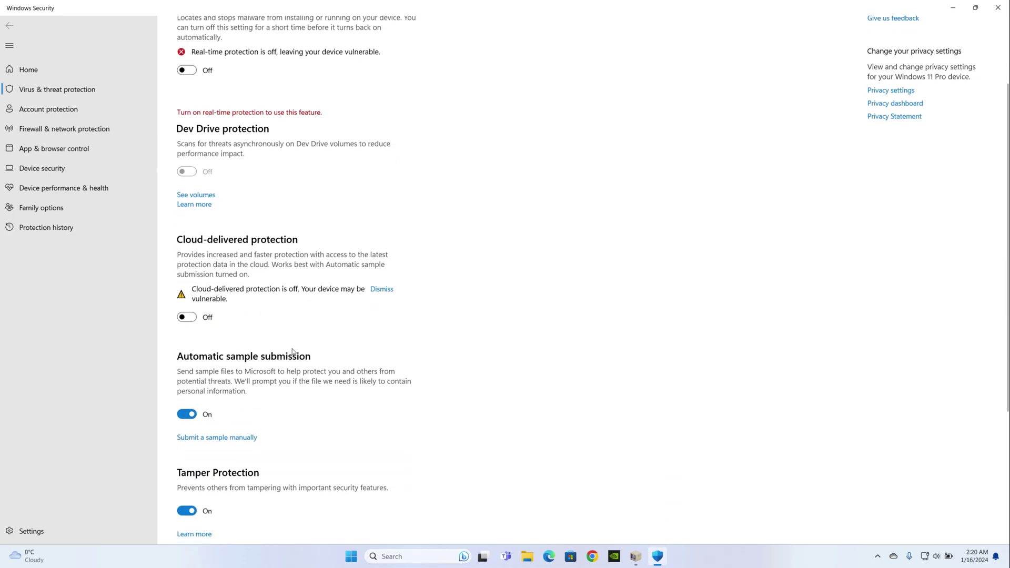
click(187, 272)
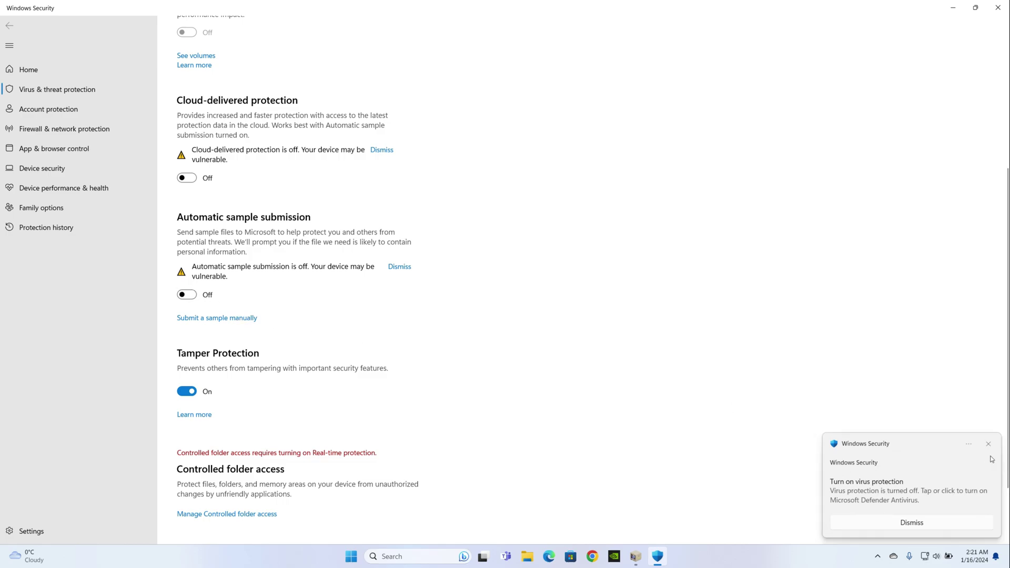
Turn off Tamper Protection, approving the UAC prompt, then close Windows Security.
click(968, 443)
click(899, 450)
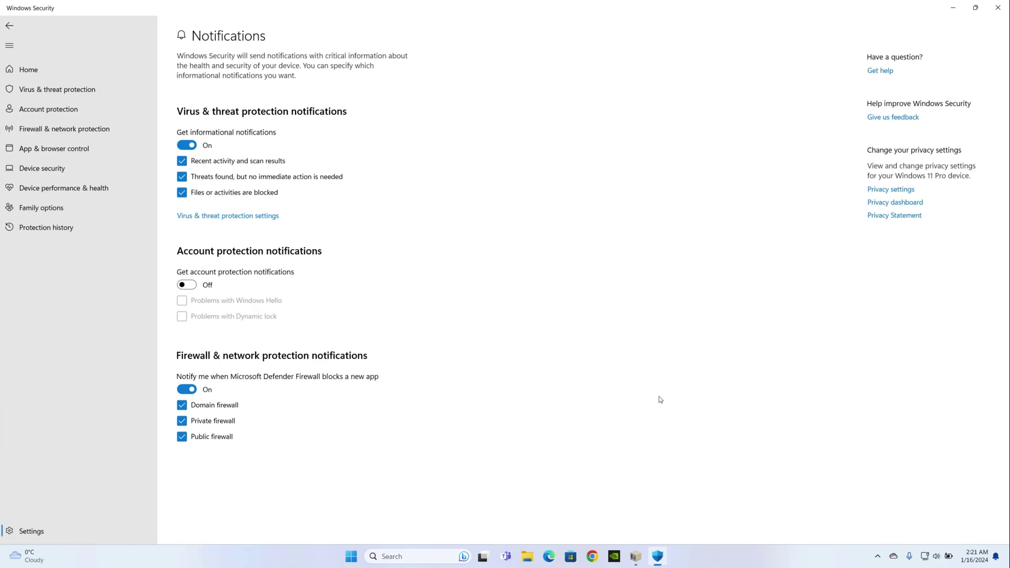
click(10, 25)
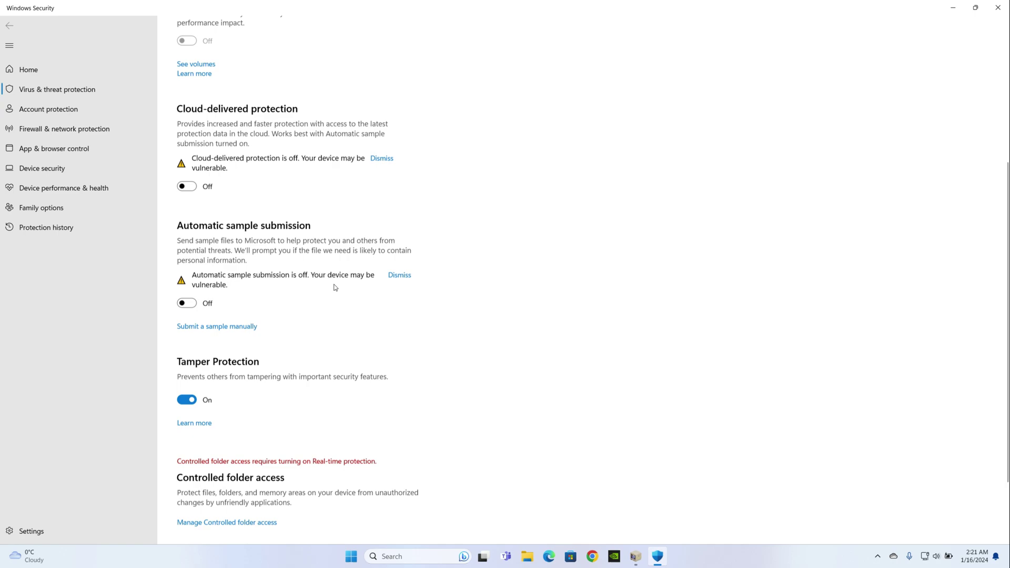
scroll(322, 286, up, 4)
scroll(243, 194, down, 6)
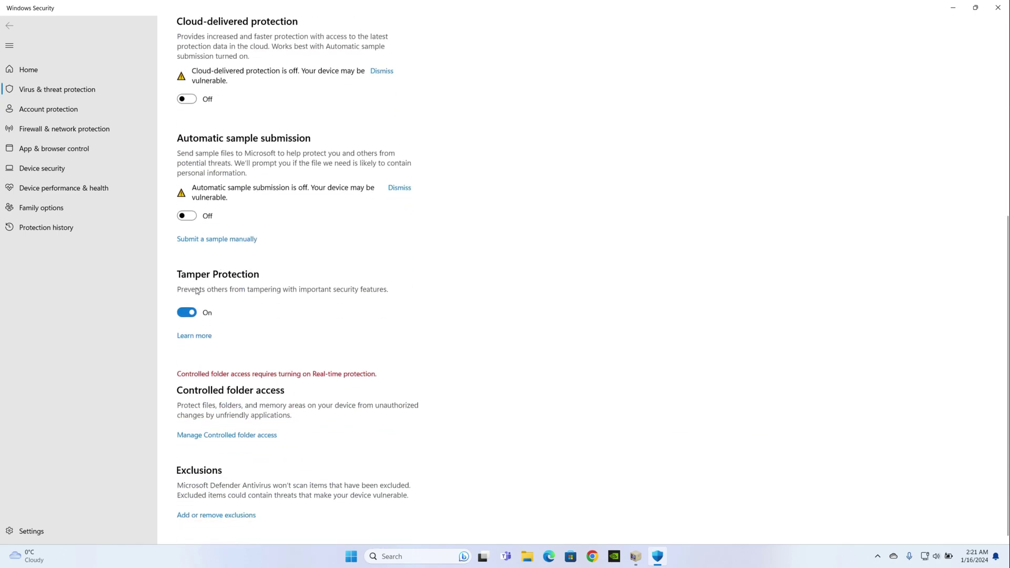
click(187, 312)
click(464, 355)
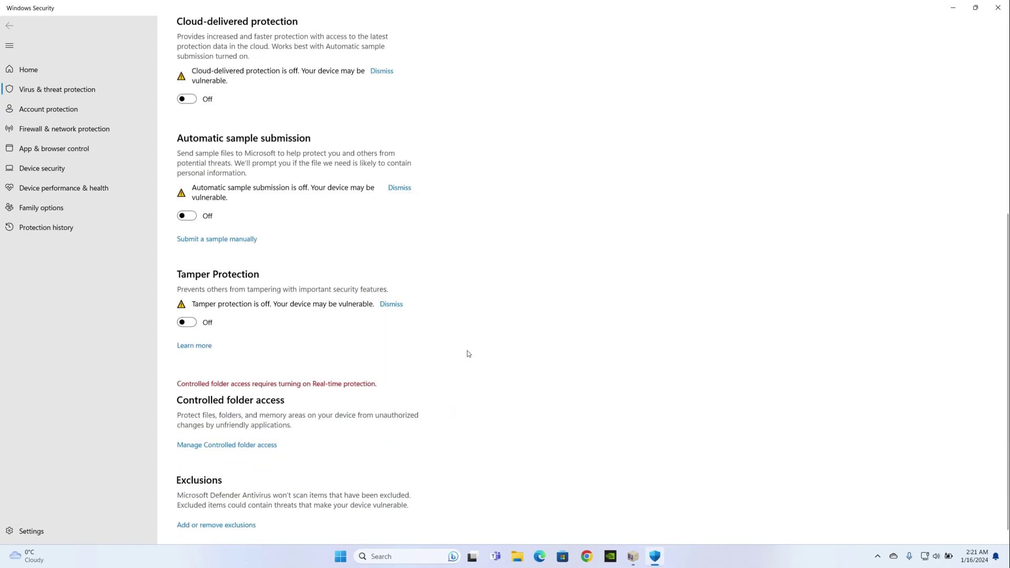
scroll(471, 344, up, 6)
key(alt+F4)
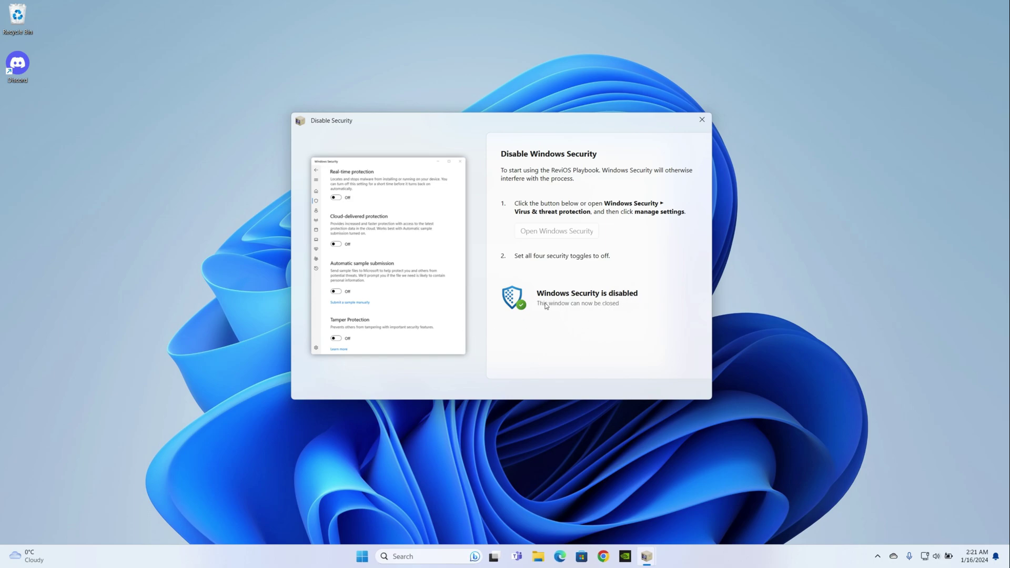
Dismiss Disable Security, pass the ReviOS requirements check and agree to the AME Wizard Core license.
click(700, 122)
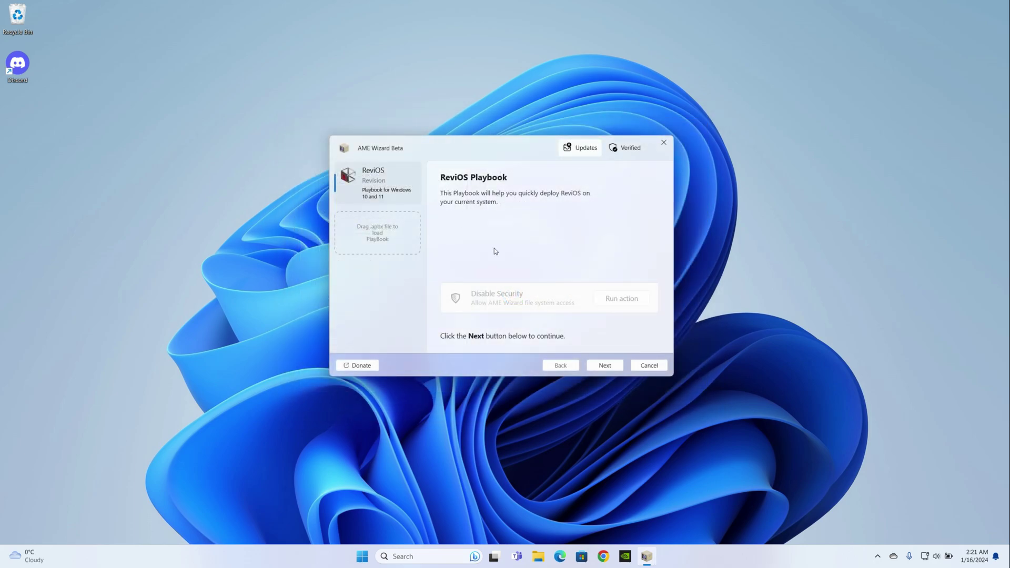
click(600, 367)
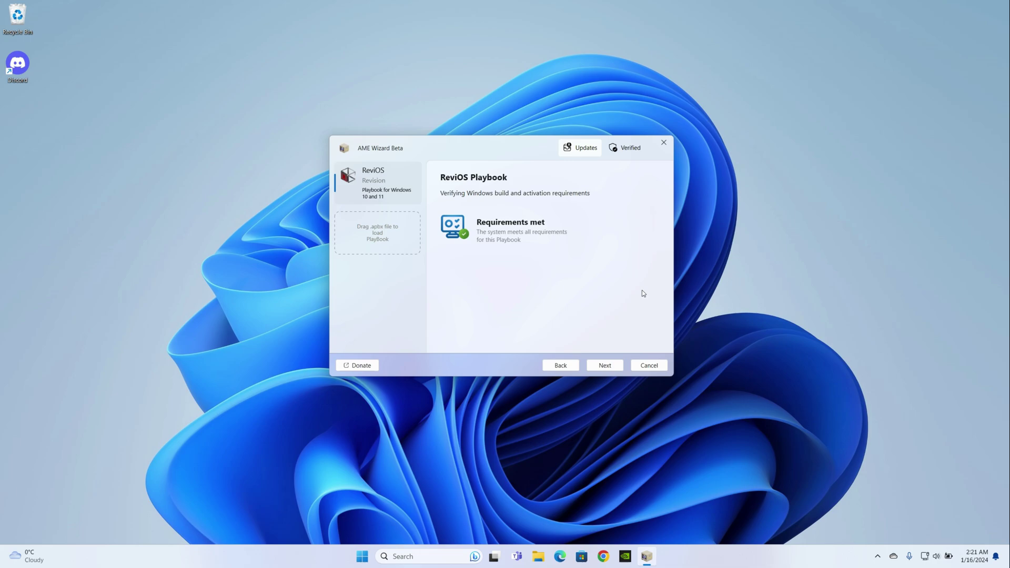
click(605, 368)
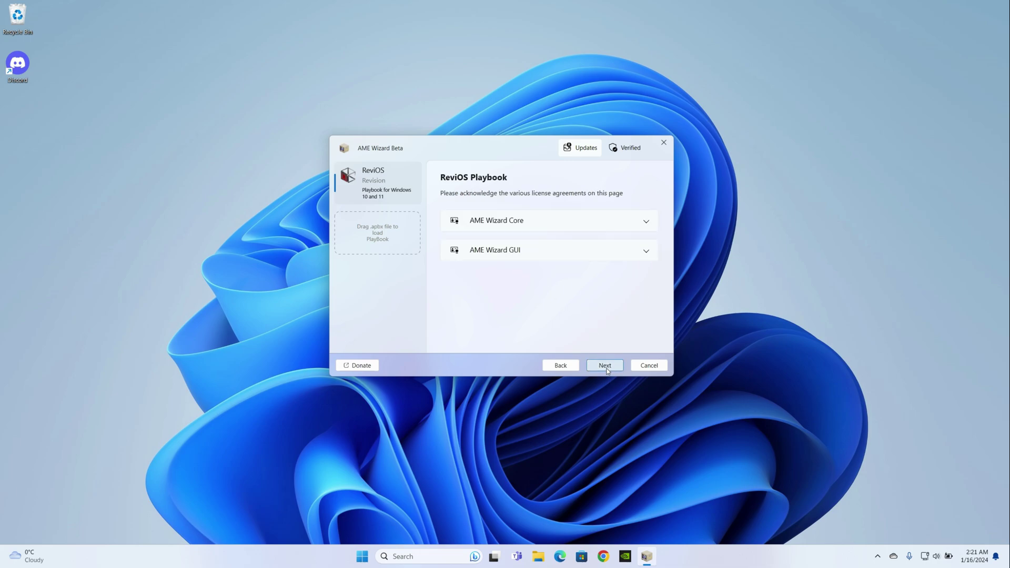
click(605, 367)
click(506, 283)
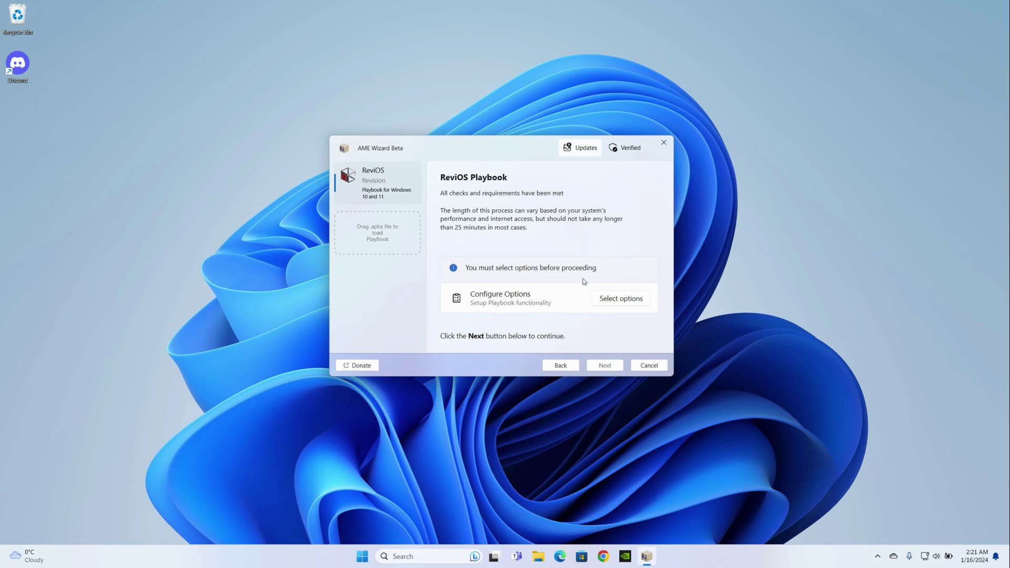
Choose no browser, keep removing Edge, Copilot and OneDrive, and keep the Photos app.
click(631, 301)
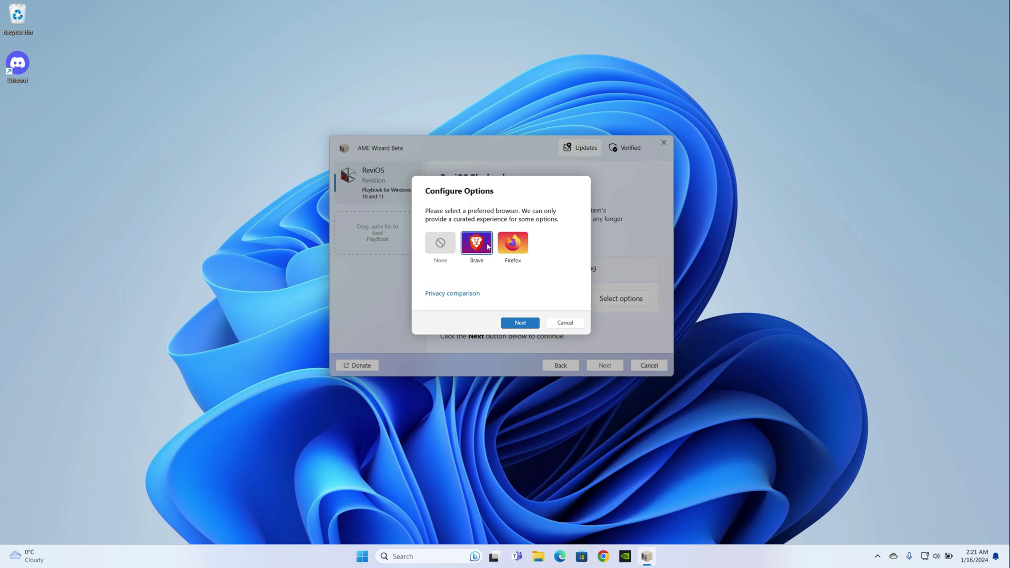
click(447, 246)
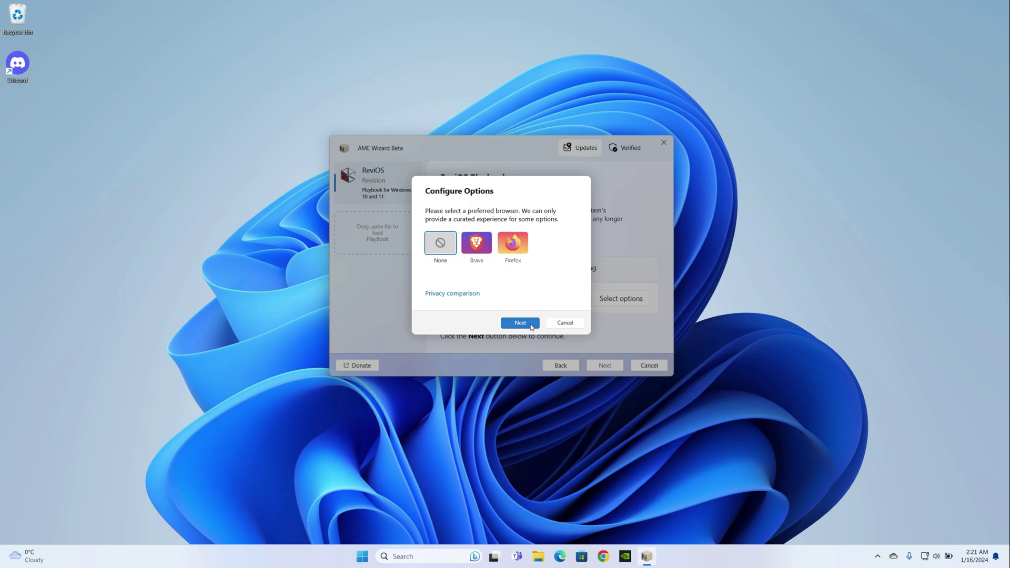
click(519, 322)
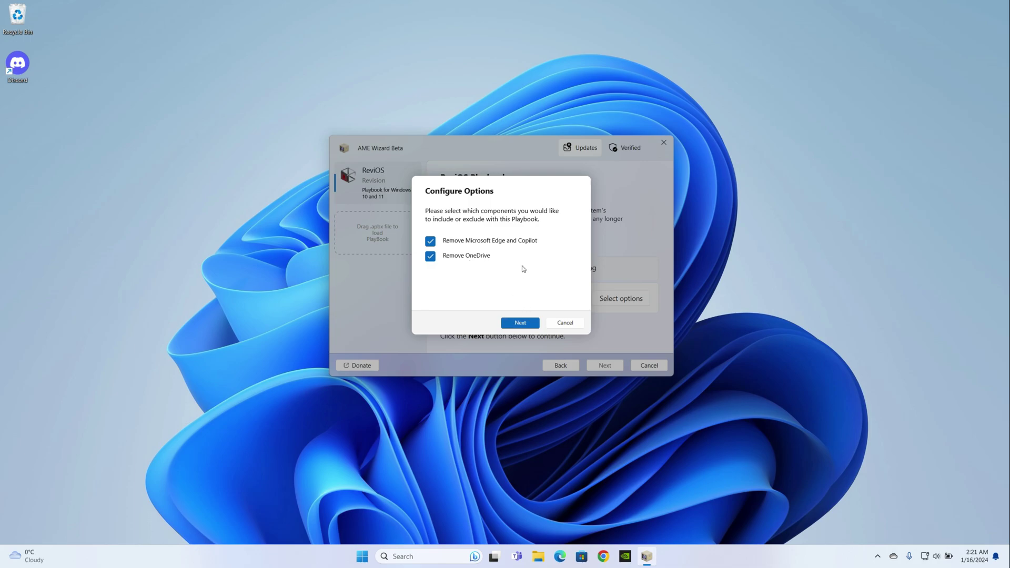
click(520, 322)
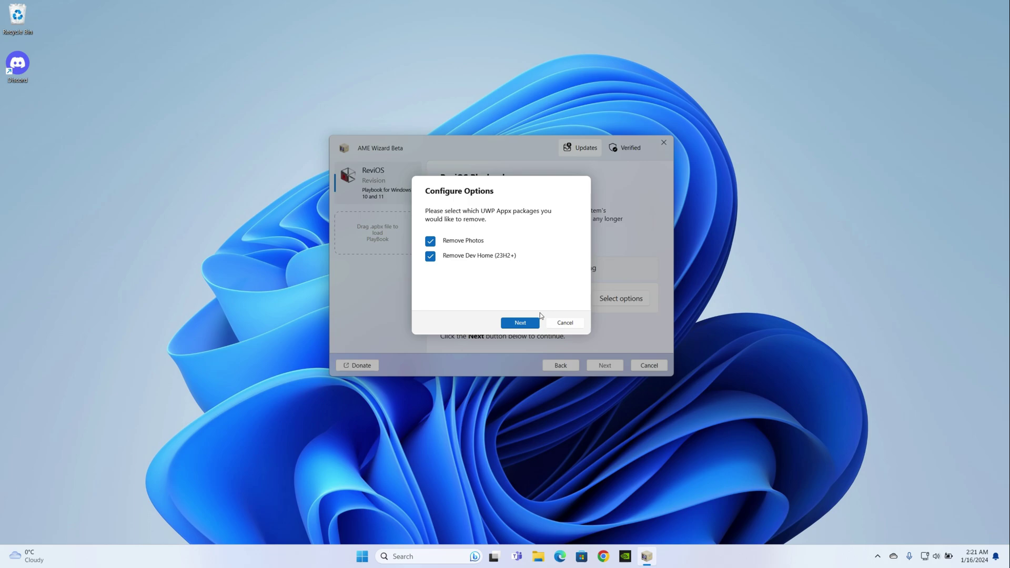
click(436, 243)
click(519, 323)
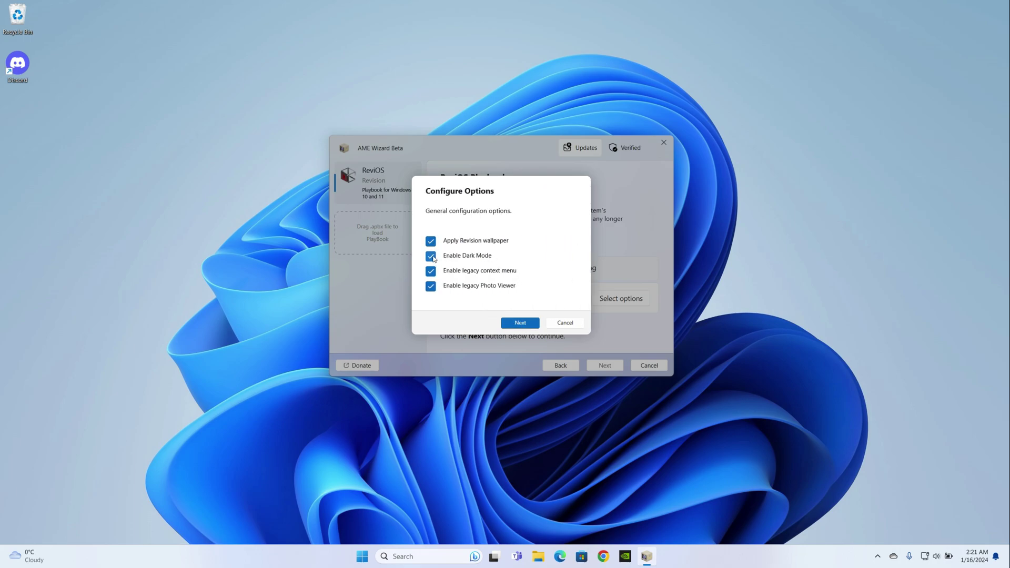
Keep the Revision wallpaper enabled and turn off the legacy Photo Viewer option.
click(466, 245)
click(456, 245)
click(430, 287)
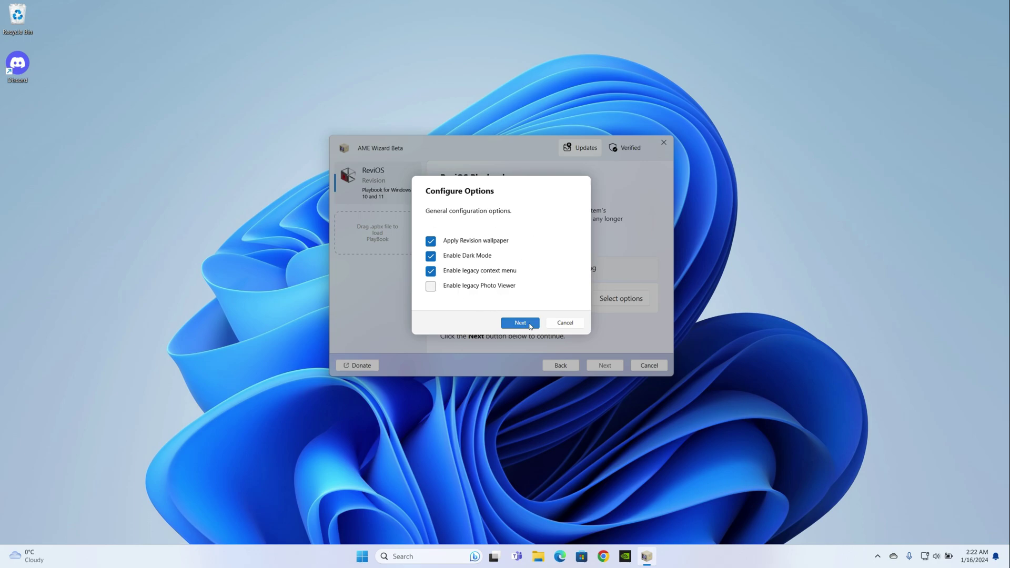
click(519, 322)
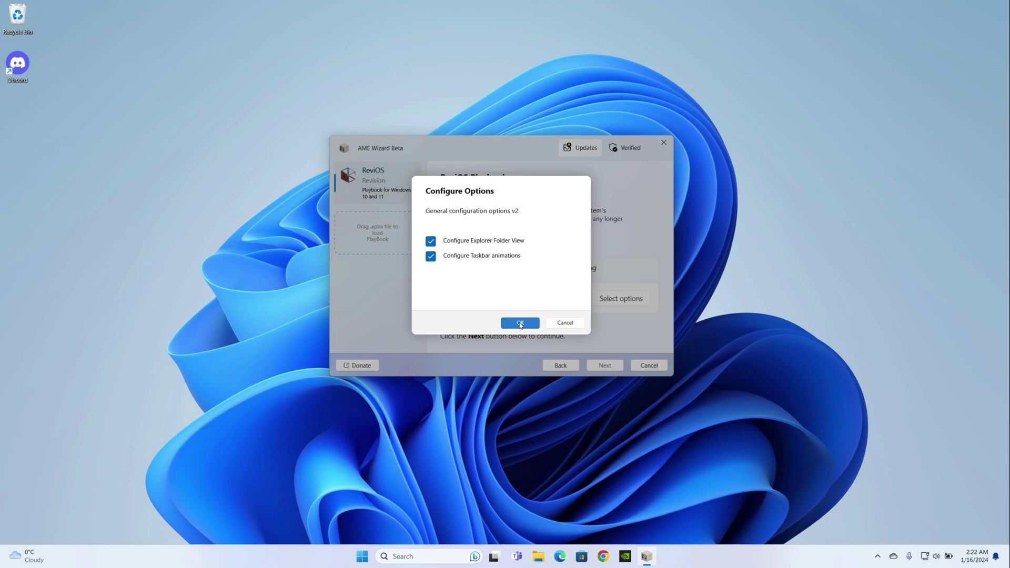
Confirm the configured options so the ReviOS Playbook applies and the PC restarts.
click(520, 323)
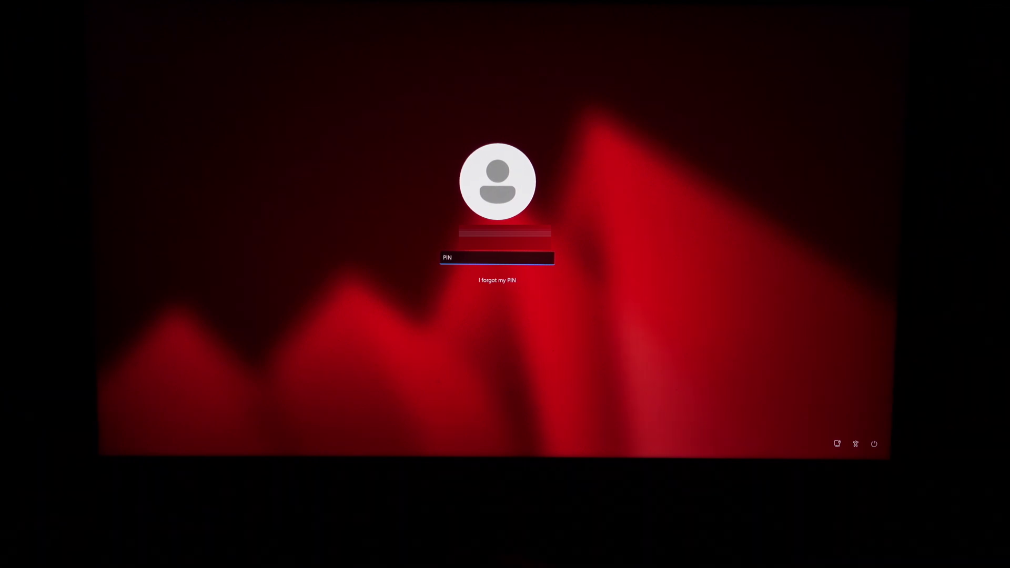
Sign in with the PIN and view Task Manager's Performance page showing 112 processes.
text(1234)
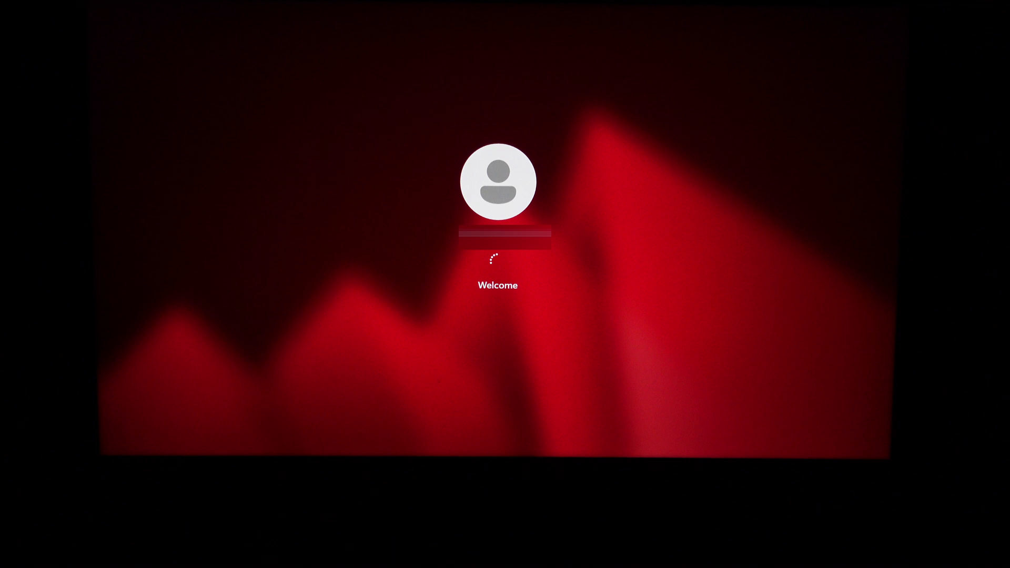
key(ctrl+shift+Escape)
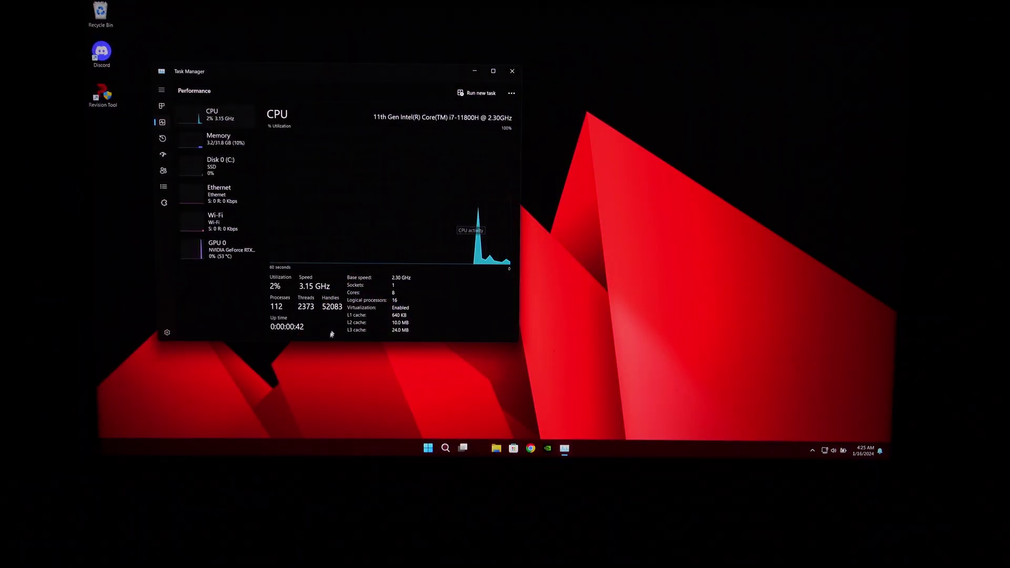
click(493, 71)
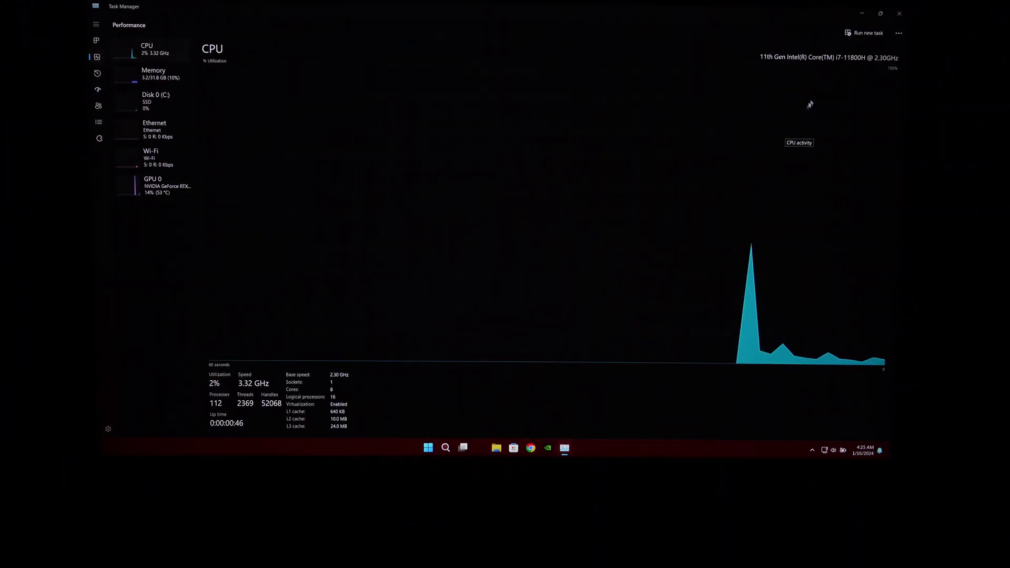
key(super+Down)
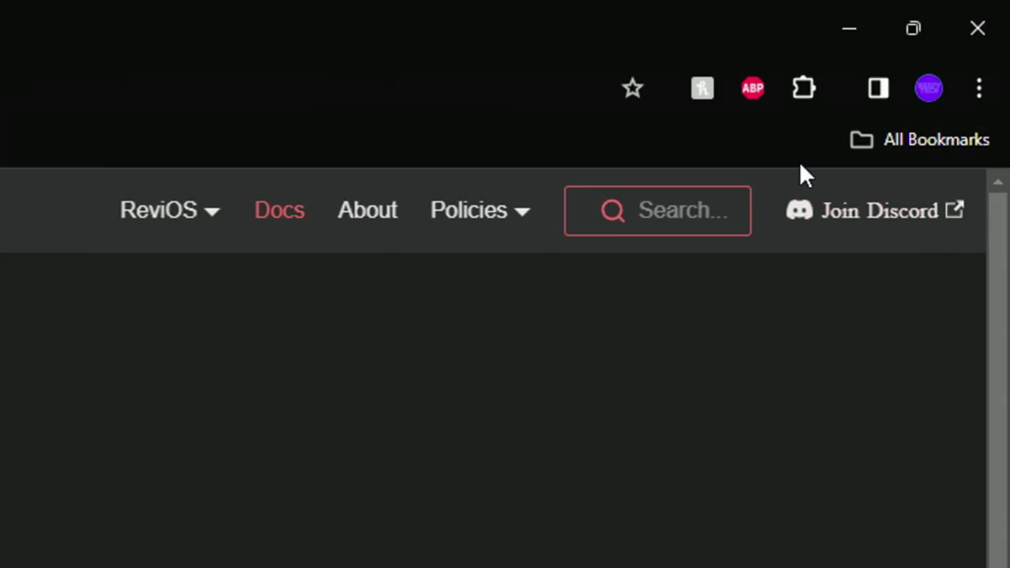
Follow the Join Discord link on the ReviOS documentation site to the Revision server invite.
click(900, 223)
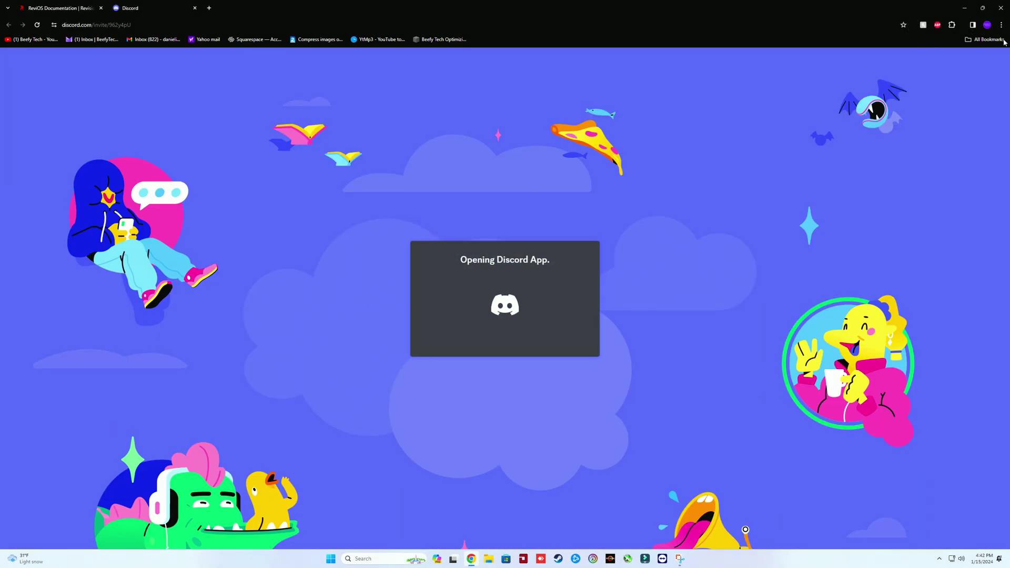